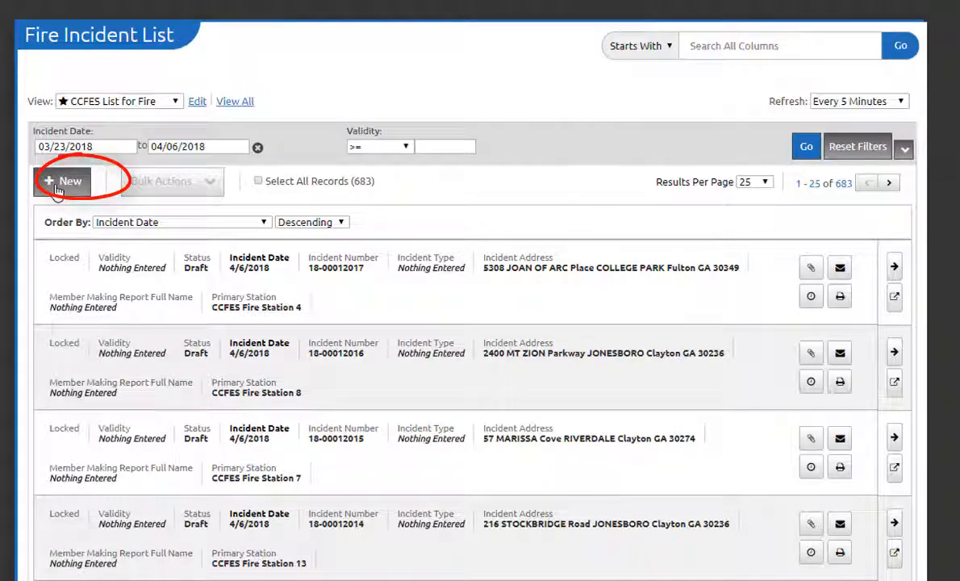
Step: Open a draft incident from the Fire Incident List for editing
{"action": "scroll", "coordinate": [756, 450], "scroll_direction": "down", "scroll_amount": 3}
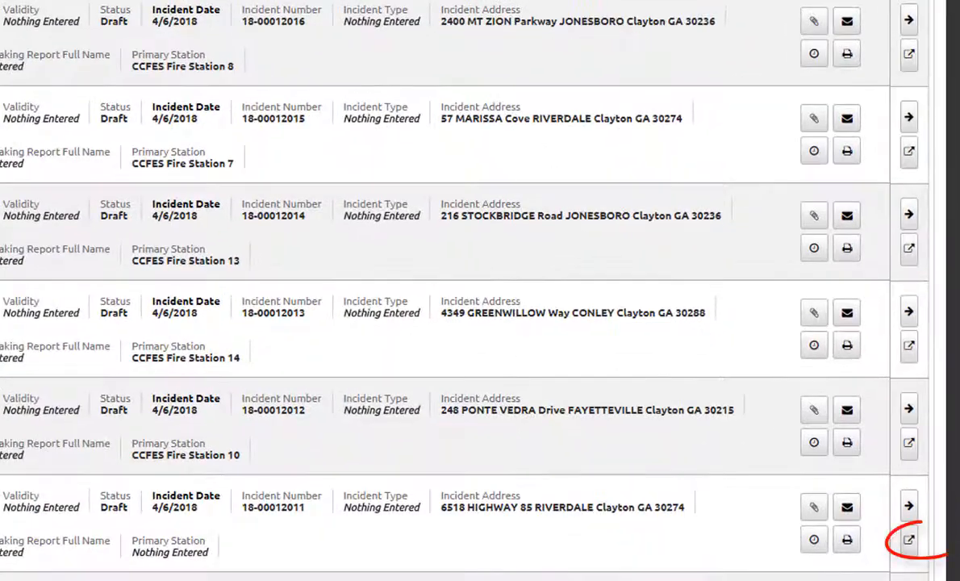
{"action": "left_click", "coordinate": [909, 539]}
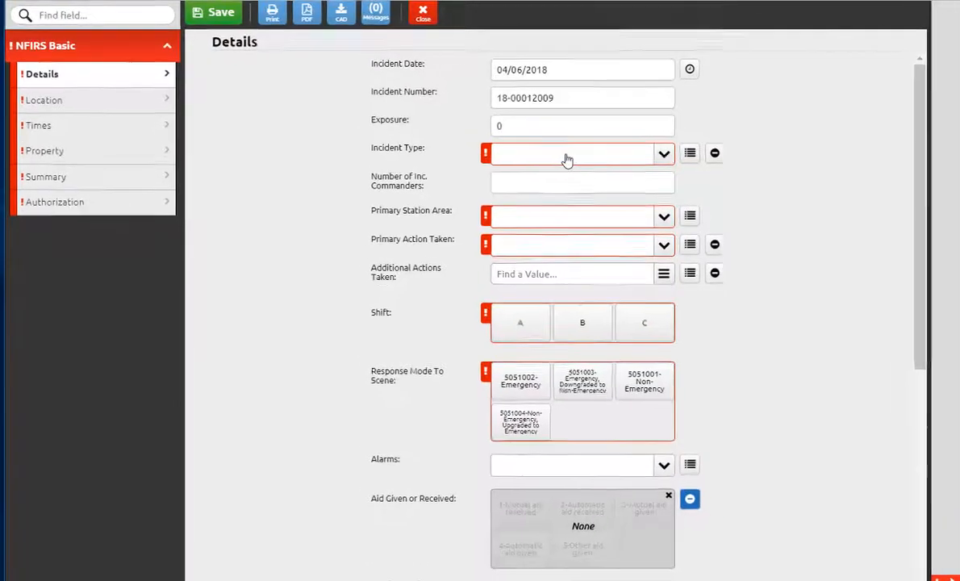
Step: Search the Incident Type options for 321 and select 3212-EMS call (Non-MVC) Level 2
{"action": "left_click", "coordinate": [568, 158]}
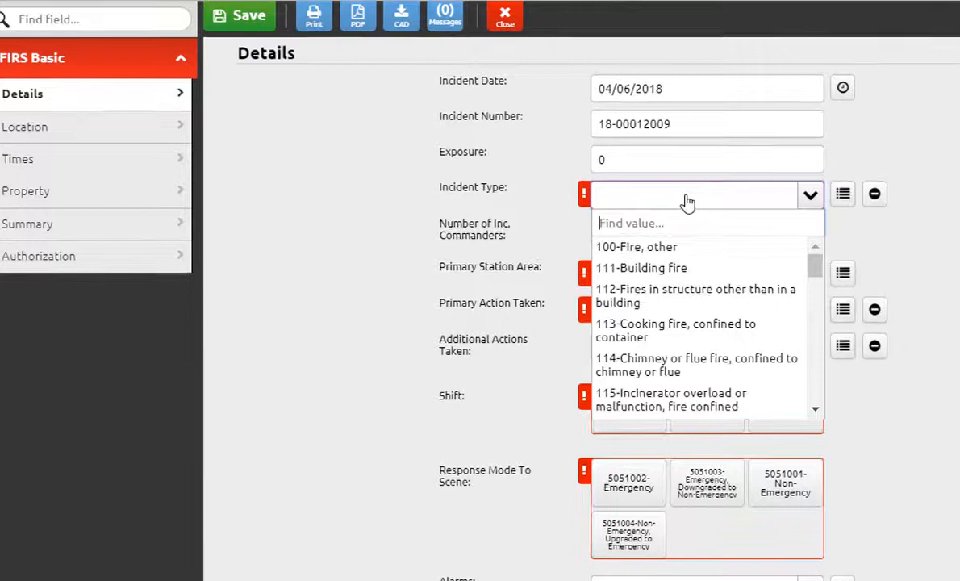
{"action": "type", "text": "321"}
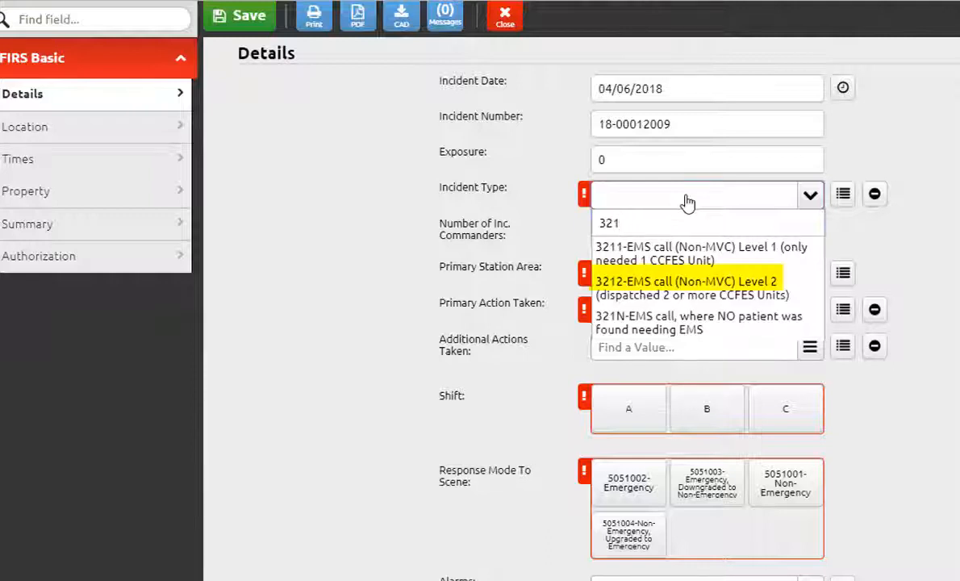
{"action": "left_click", "coordinate": [717, 289]}
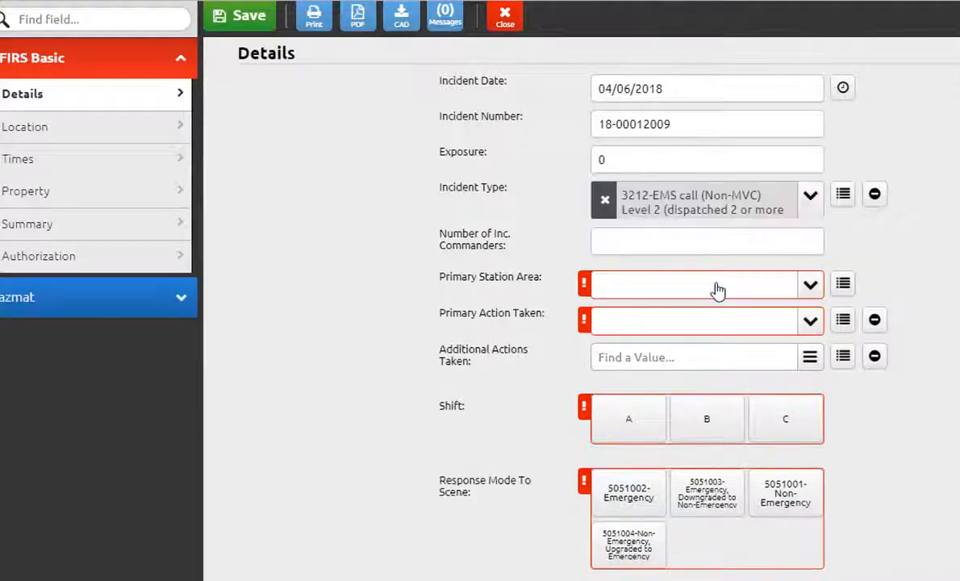
Step: Clear the incident type, search for 111 and select 111-Building fire
{"action": "left_click", "coordinate": [609, 208]}
{"action": "left_click", "coordinate": [626, 205]}
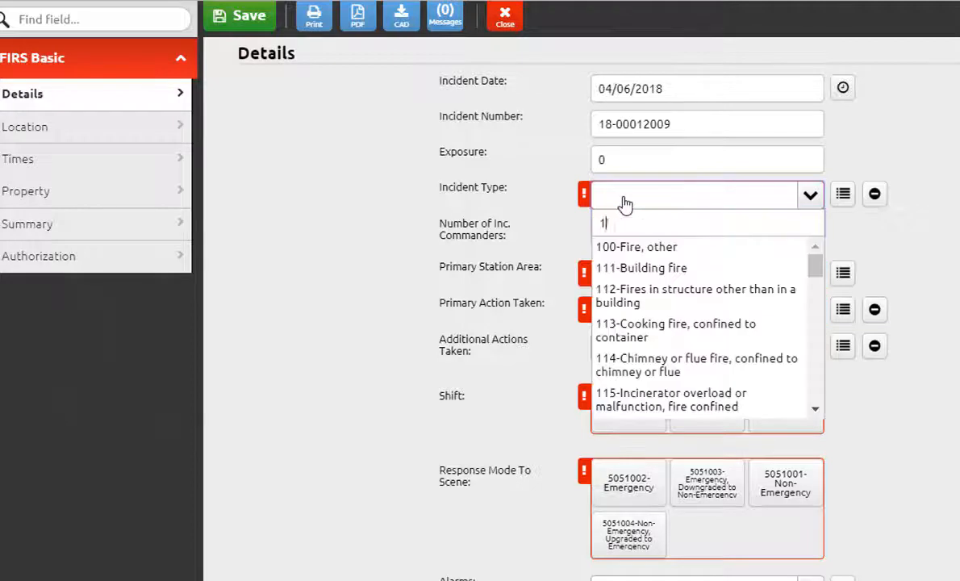
{"action": "type", "text": "111"}
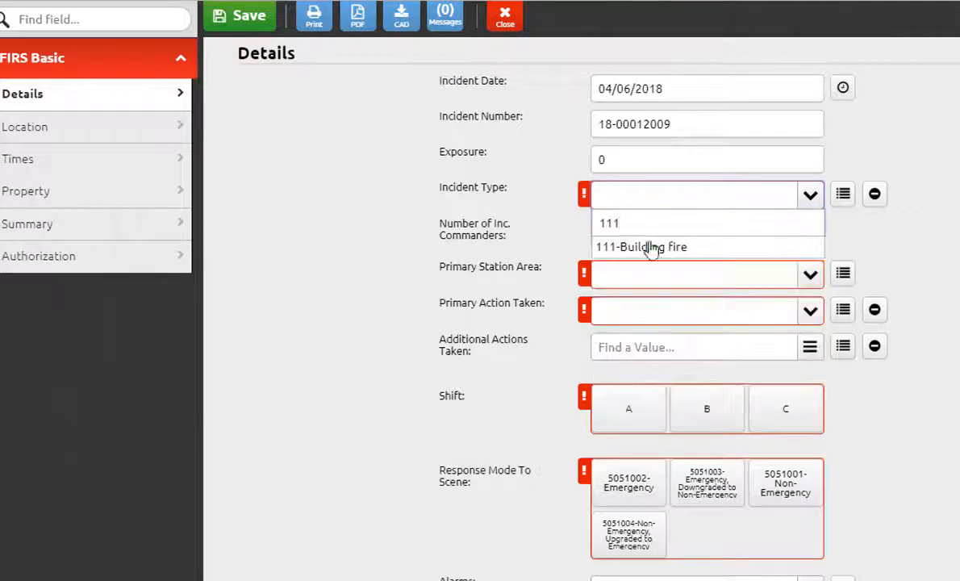
{"action": "left_click", "coordinate": [649, 248]}
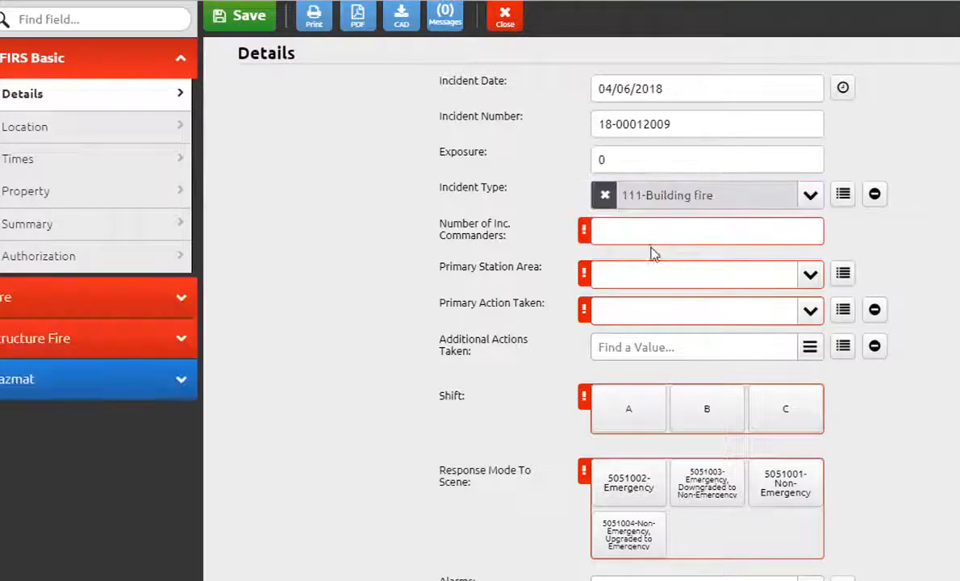
Step: Clear the incident type and pick 522-Water or steam leak by browsing Service Call, then Water problem
{"action": "left_click", "coordinate": [611, 201]}
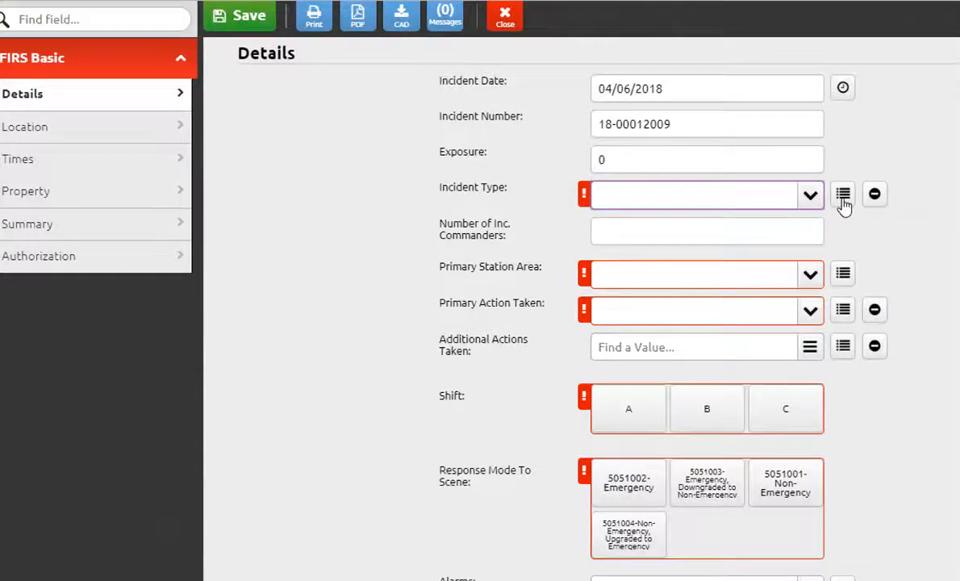
{"action": "left_click", "coordinate": [843, 202]}
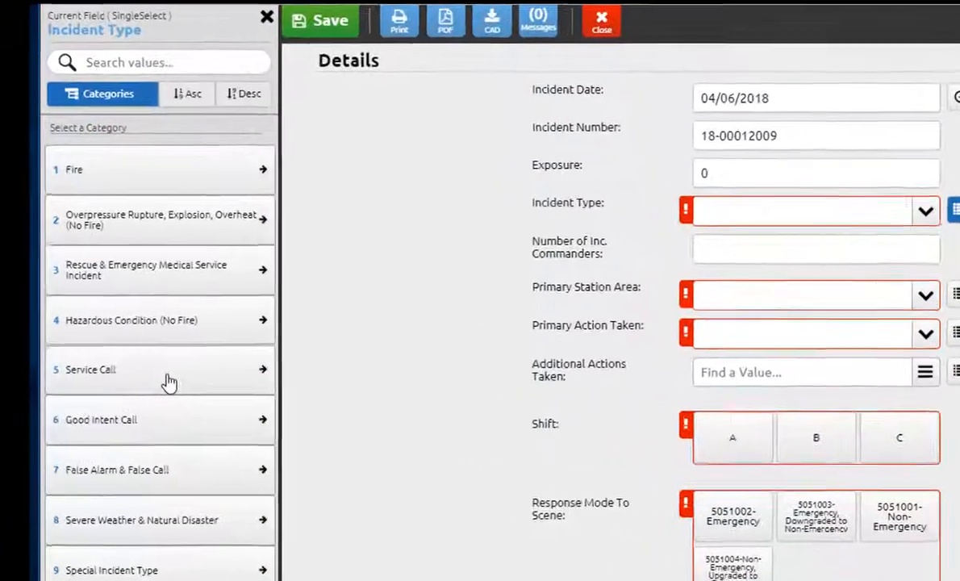
{"action": "left_click", "coordinate": [182, 387]}
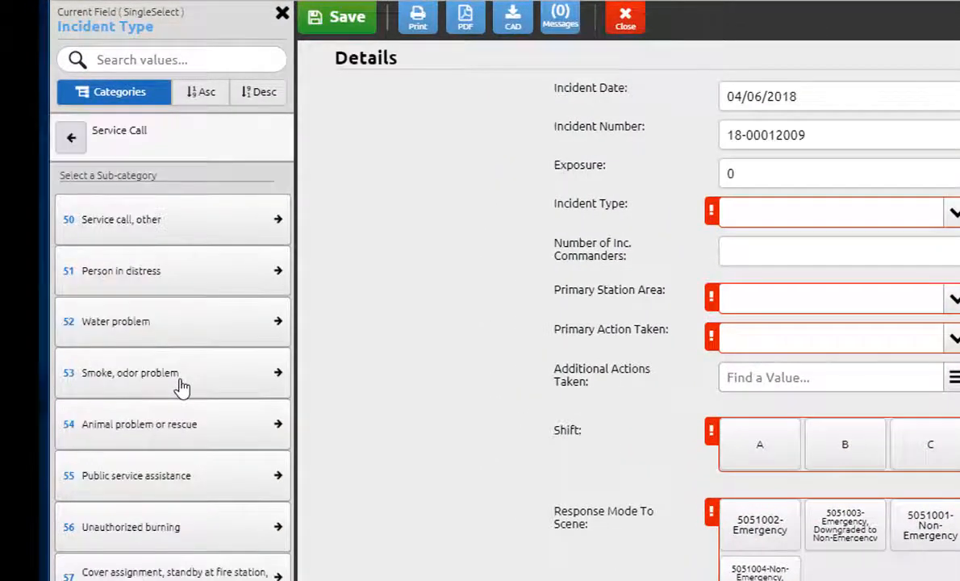
{"action": "left_click", "coordinate": [192, 324]}
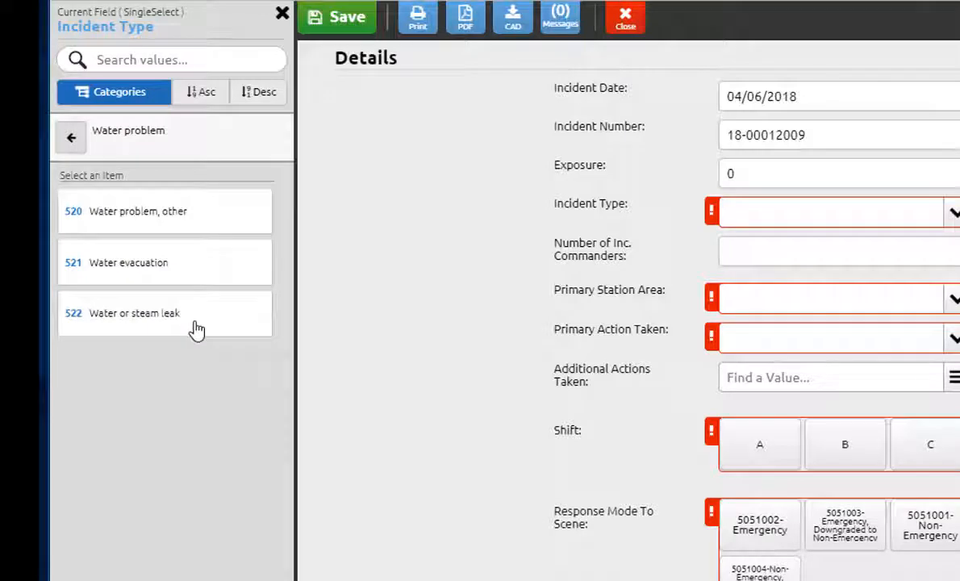
{"action": "left_click", "coordinate": [196, 329]}
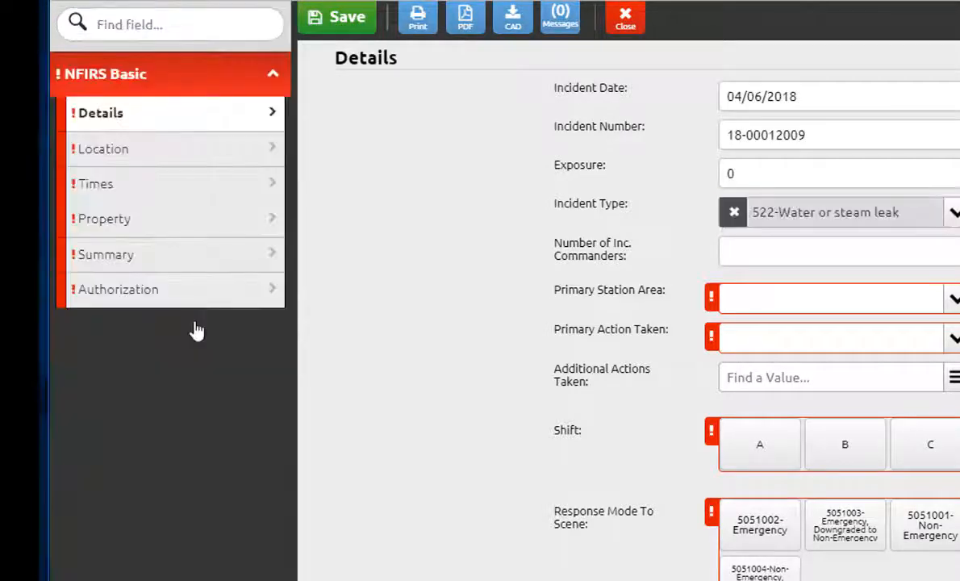
Step: Clear the incident type and browse Good Intent Call categories to pick 652-Steam, vapor, fog or dust thought to be smoke
{"action": "left_click", "coordinate": [734, 214]}
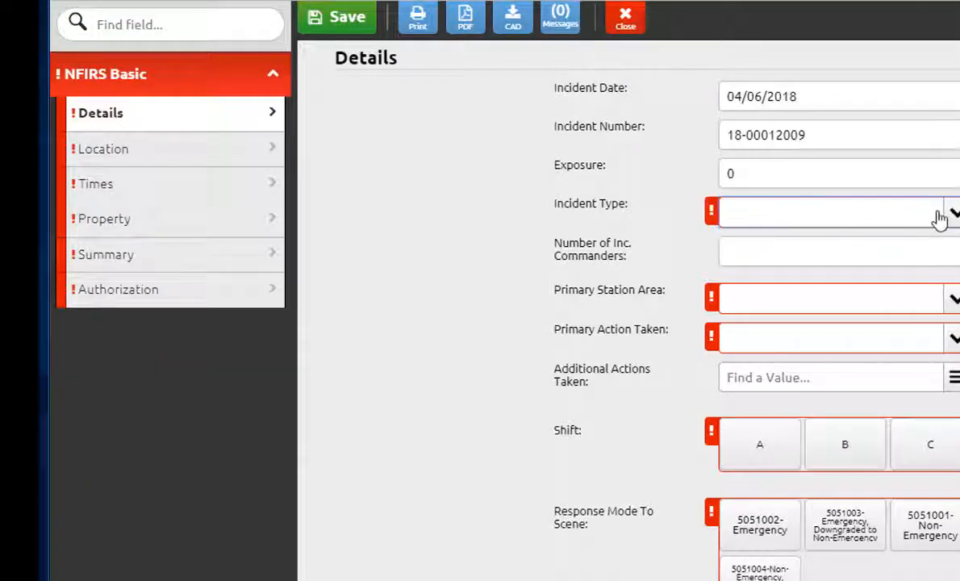
{"action": "left_click", "coordinate": [955, 213]}
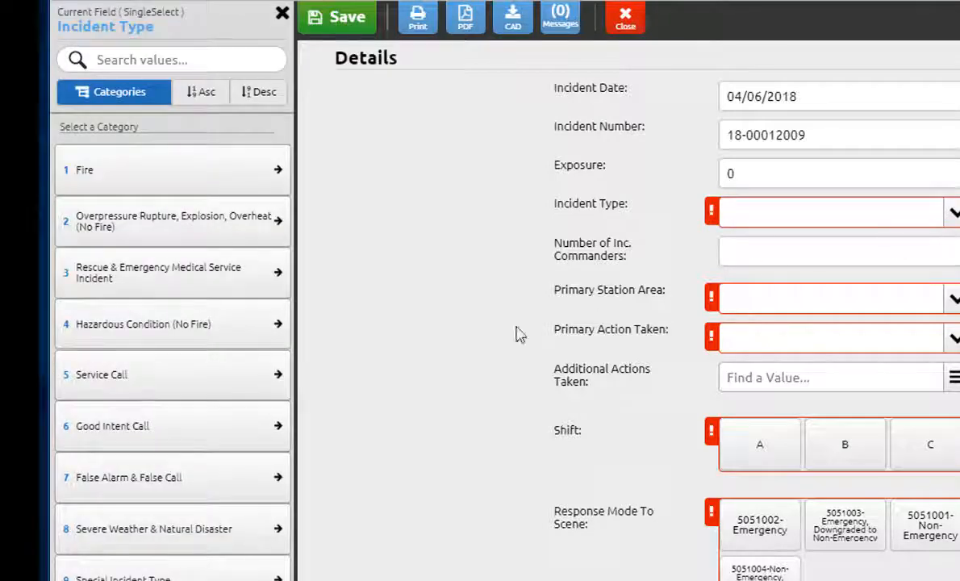
{"action": "left_click", "coordinate": [192, 439]}
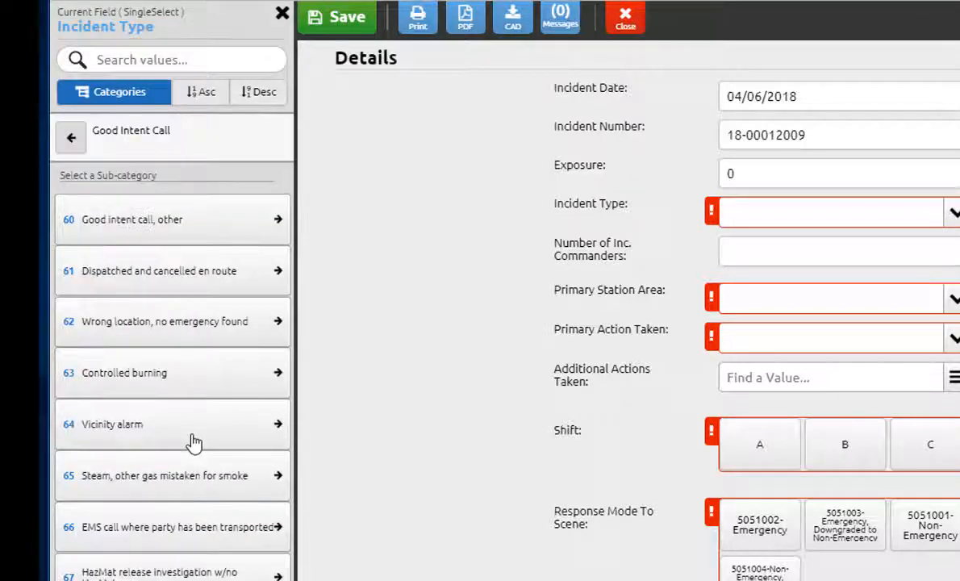
{"action": "left_click", "coordinate": [168, 332]}
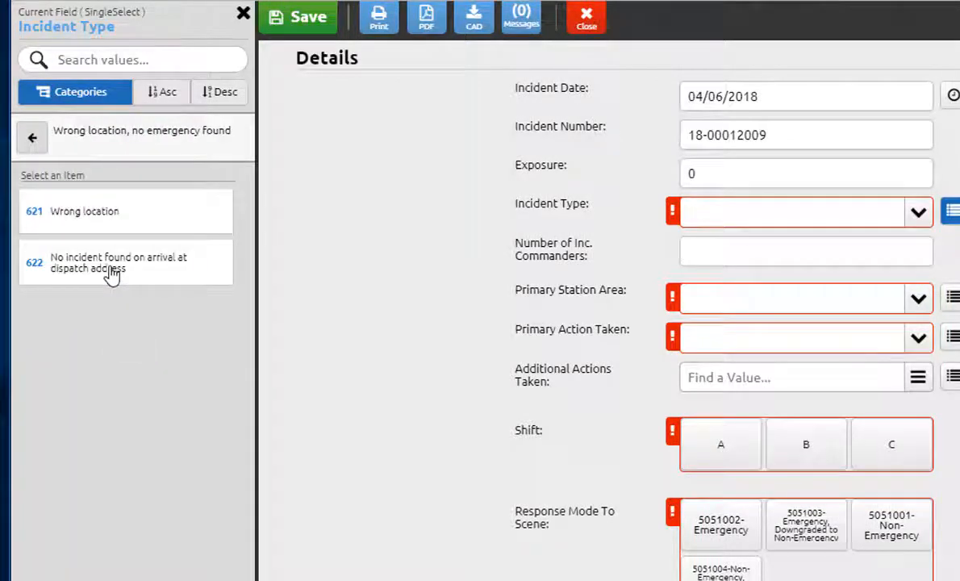
{"action": "left_click", "coordinate": [34, 142]}
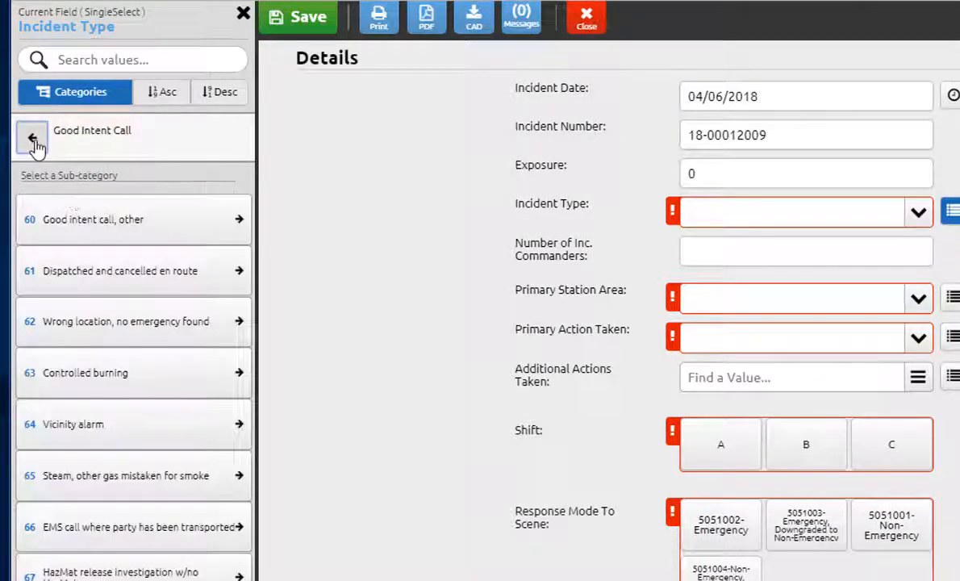
{"action": "left_click", "coordinate": [135, 491]}
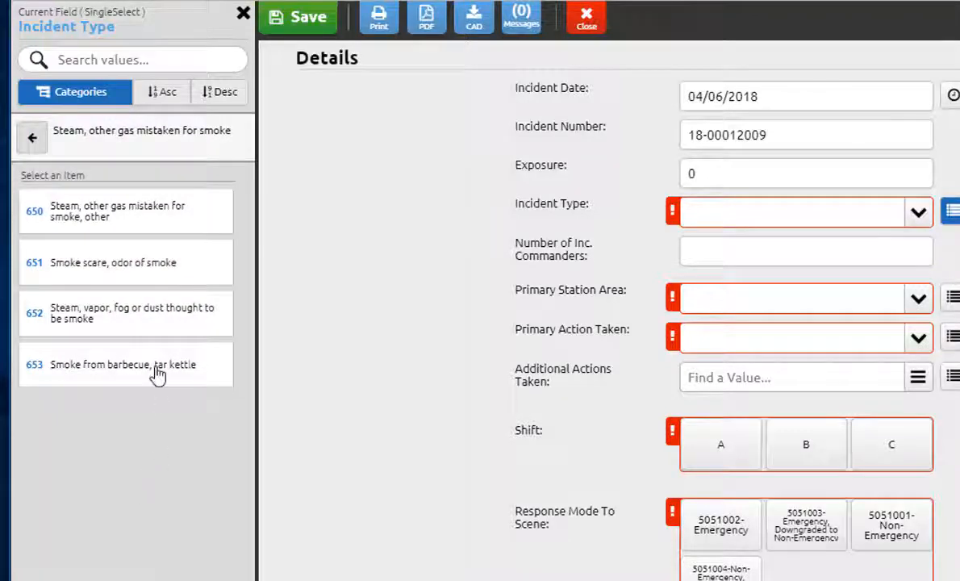
{"action": "left_click", "coordinate": [129, 335]}
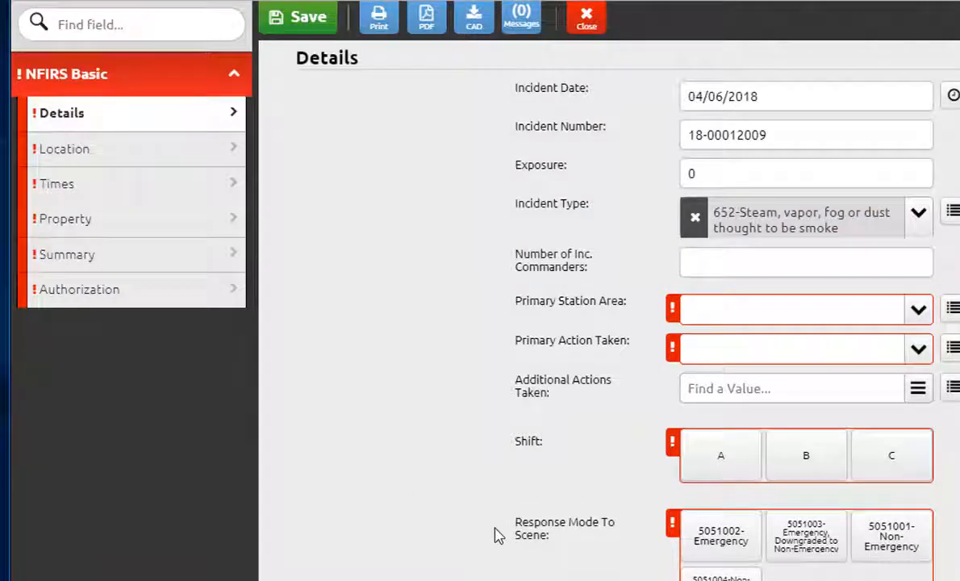
Step: Clear the incident type, search for inva and select 554-Assist invalid
{"action": "left_click", "coordinate": [693, 218]}
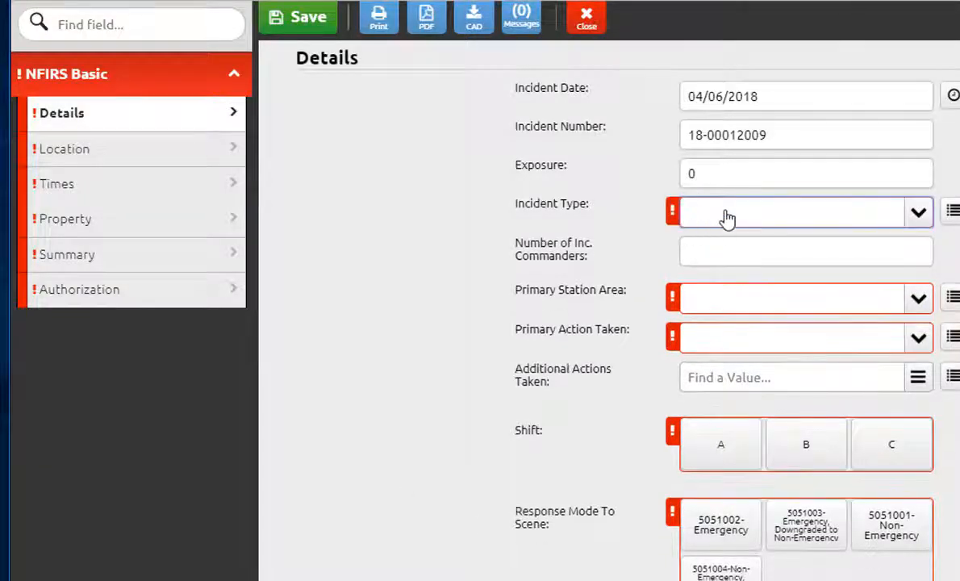
{"action": "left_click", "coordinate": [726, 213]}
{"action": "type", "text": "inva"}
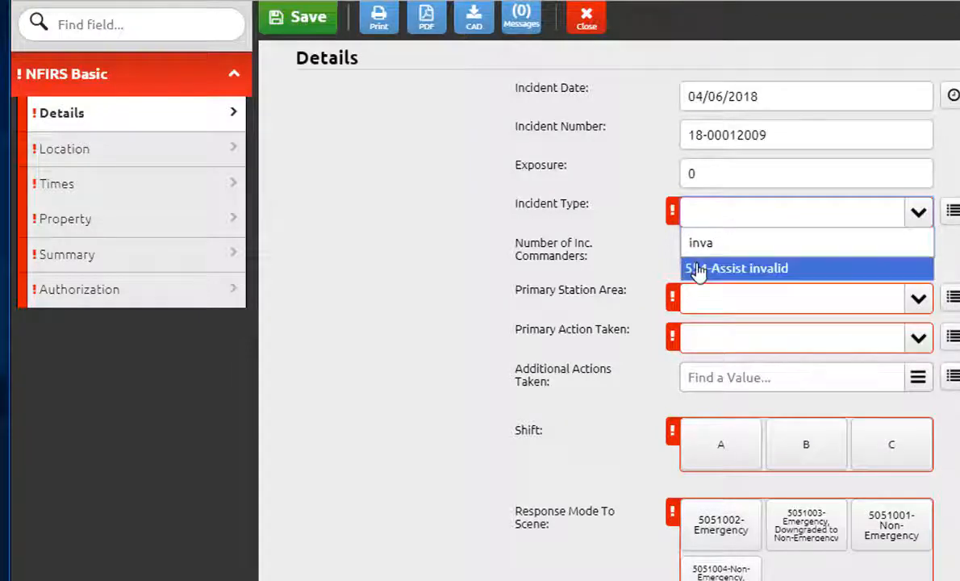
{"action": "left_click", "coordinate": [697, 270]}
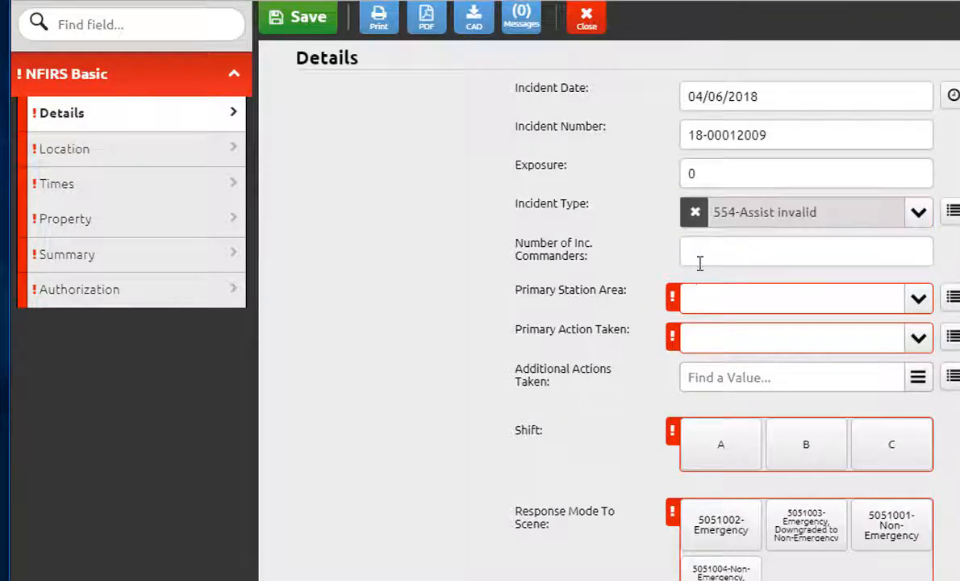
Step: Clear the incident type, search for burning and select 561-Unauthorized burning
{"action": "left_click", "coordinate": [693, 213]}
{"action": "left_click", "coordinate": [705, 217]}
{"action": "type", "text": "burning"}
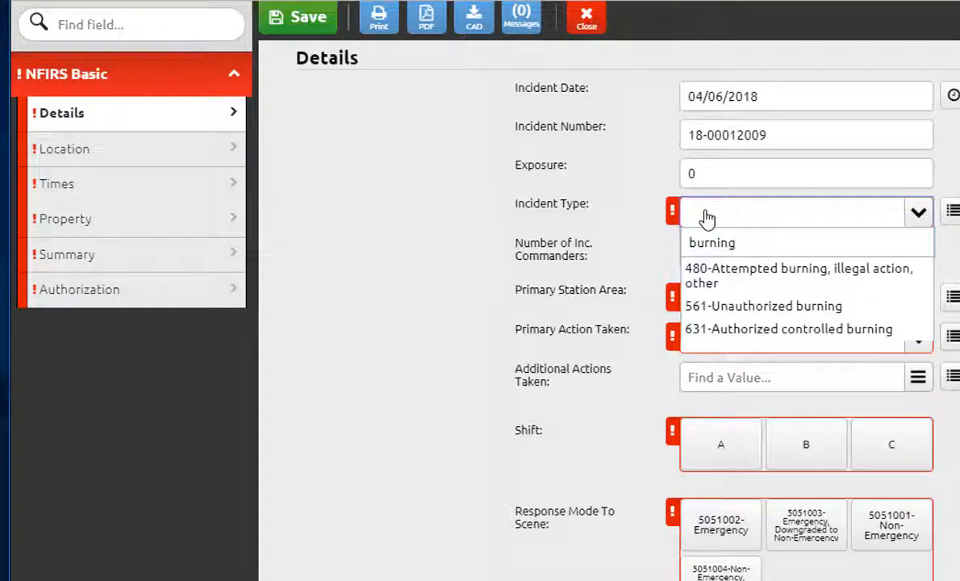
{"action": "left_click", "coordinate": [793, 312]}
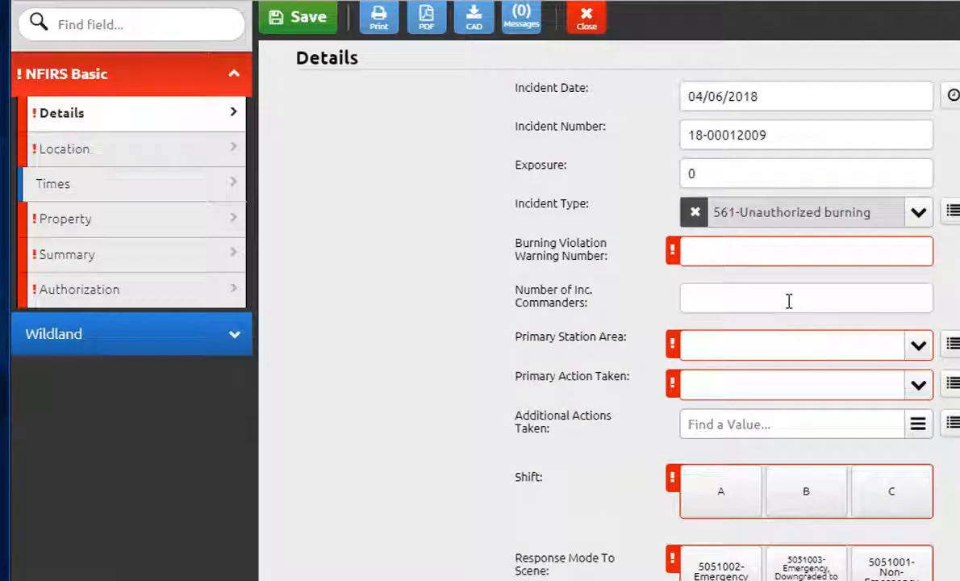
Step: Try entering 125899 and then 00000 as the Burning Violation Warning Number, erasing each entry
{"action": "left_click", "coordinate": [757, 253]}
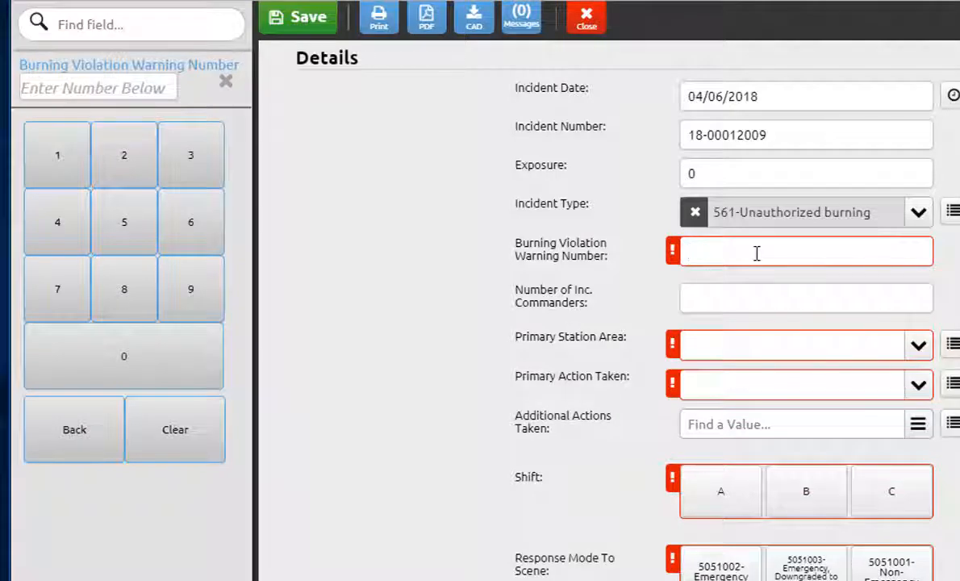
{"action": "type", "text": "125"}
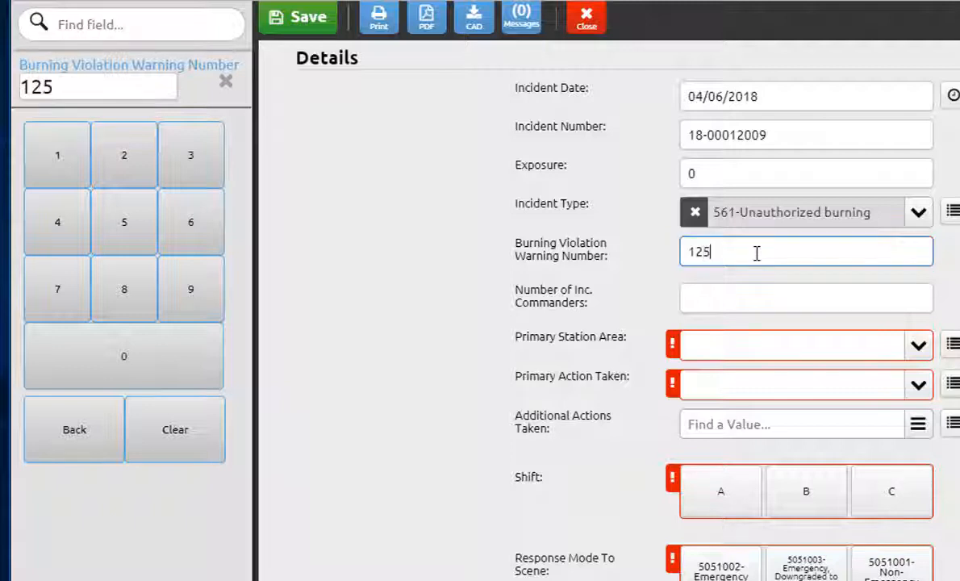
{"action": "type", "text": "8999"}
{"action": "key", "text": "BackSpace"}
{"action": "key", "text": "BackSpace"}
{"action": "key", "text": "BackSpace"}
{"action": "key", "text": "BackSpace"}
{"action": "key", "text": "BackSpace"}
{"action": "key", "text": "BackSpace"}
{"action": "key", "text": "BackSpace"}
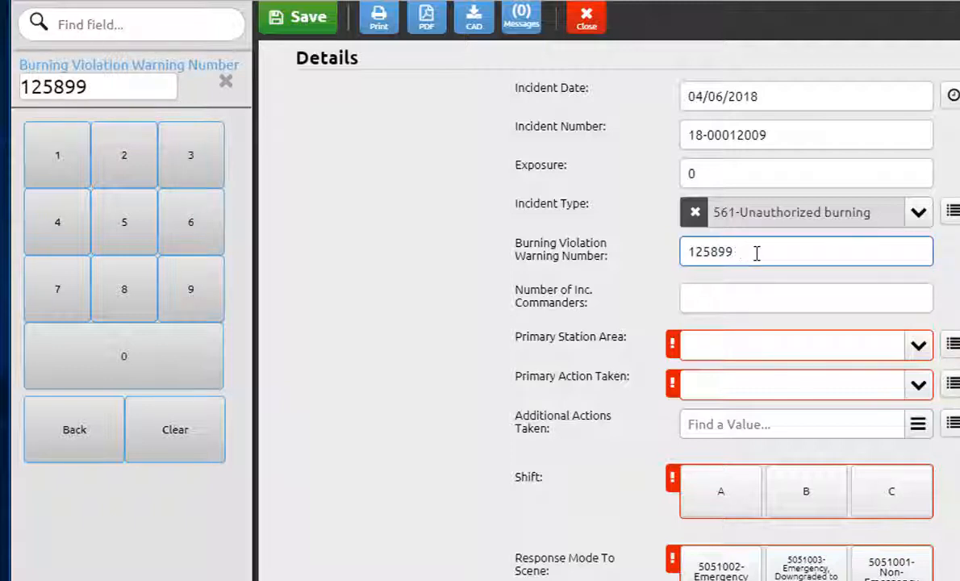
{"action": "type", "text": "00000"}
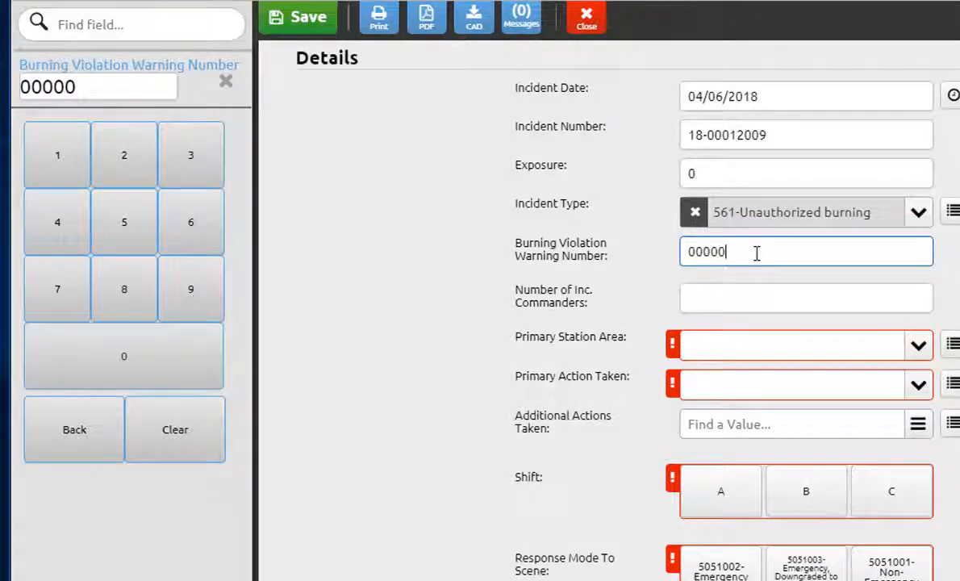
{"action": "key", "text": "BackSpace"}
{"action": "key", "text": "BackSpace"}
{"action": "key", "text": "BackSpace"}
{"action": "key", "text": "BackSpace"}
{"action": "key", "text": "BackSpace"}
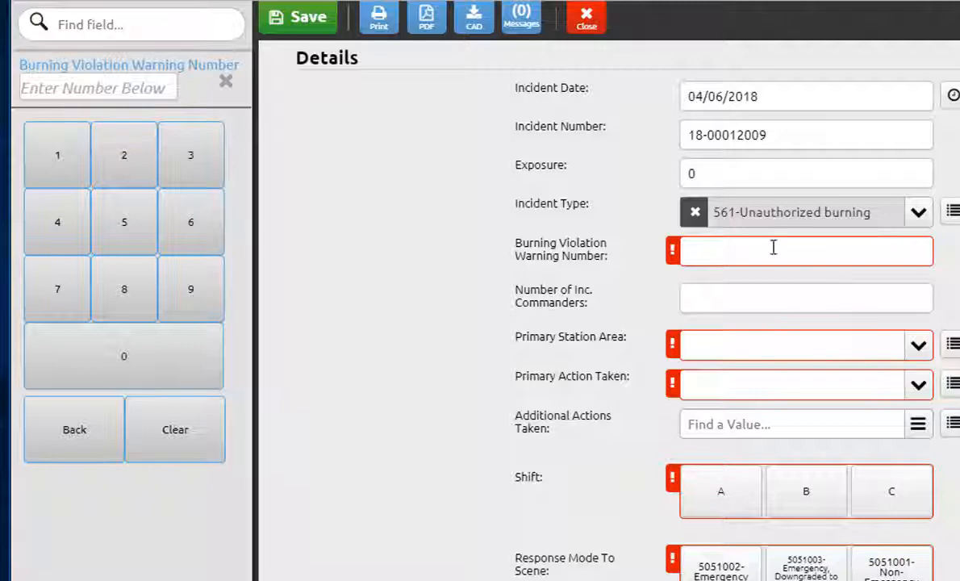
Step: Clear the incident type and search its options for tree
{"action": "left_click", "coordinate": [696, 213]}
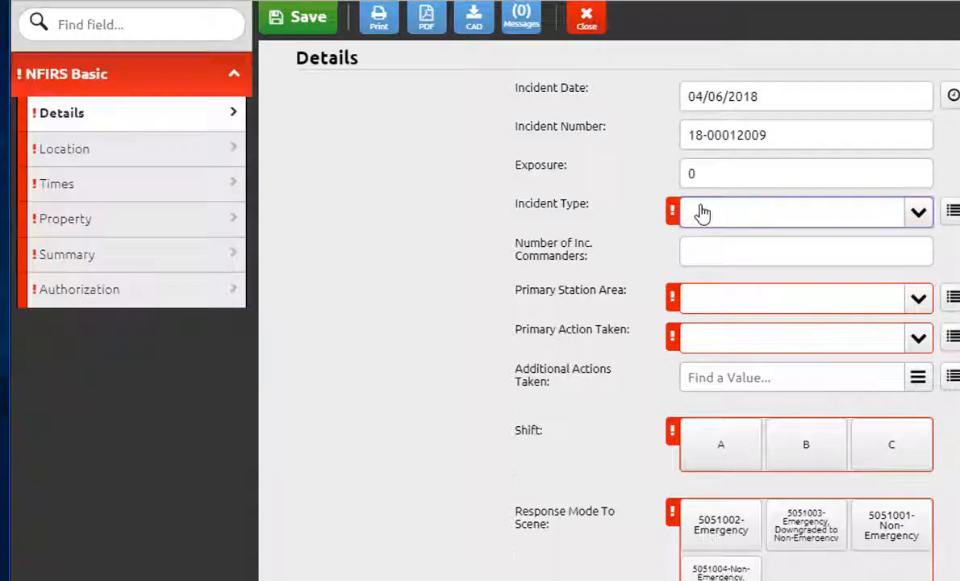
{"action": "left_click", "coordinate": [855, 216]}
{"action": "type", "text": "tree"}
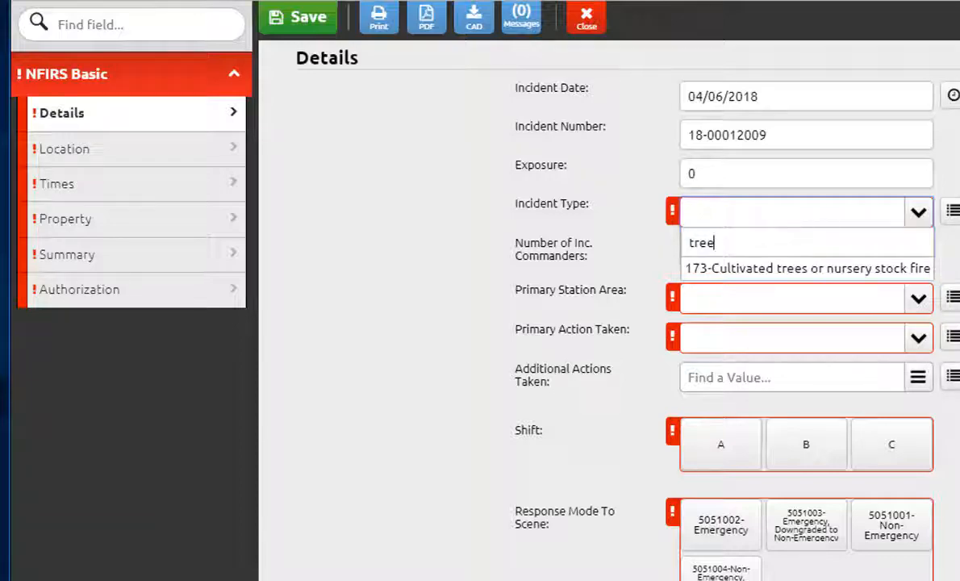
Step: Switch to the NFIRS Guide PDF and scroll through the incident type code descriptions
{"action": "key", "text": "alt+Tab"}
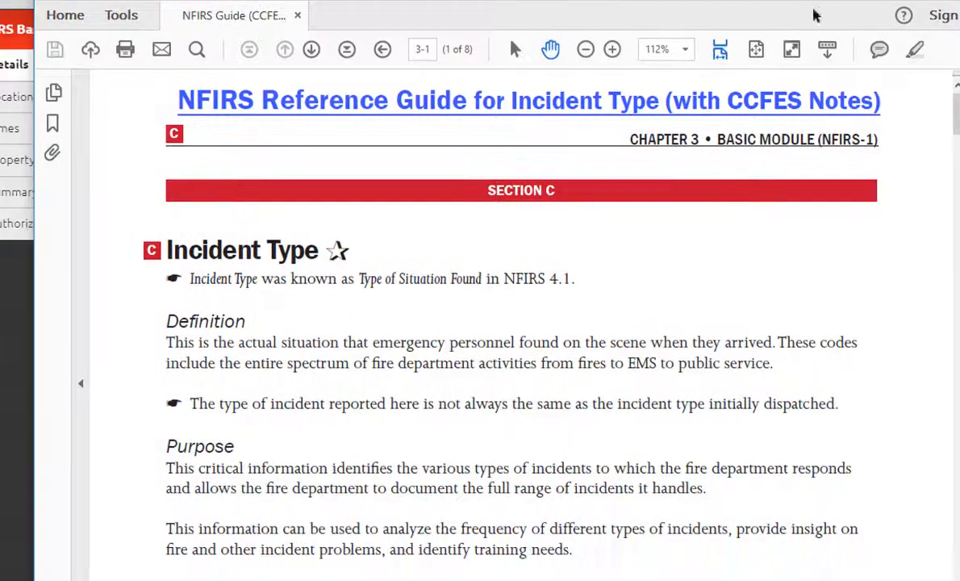
{"action": "scroll", "coordinate": [520, 322], "scroll_direction": "down", "scroll_amount": 20}
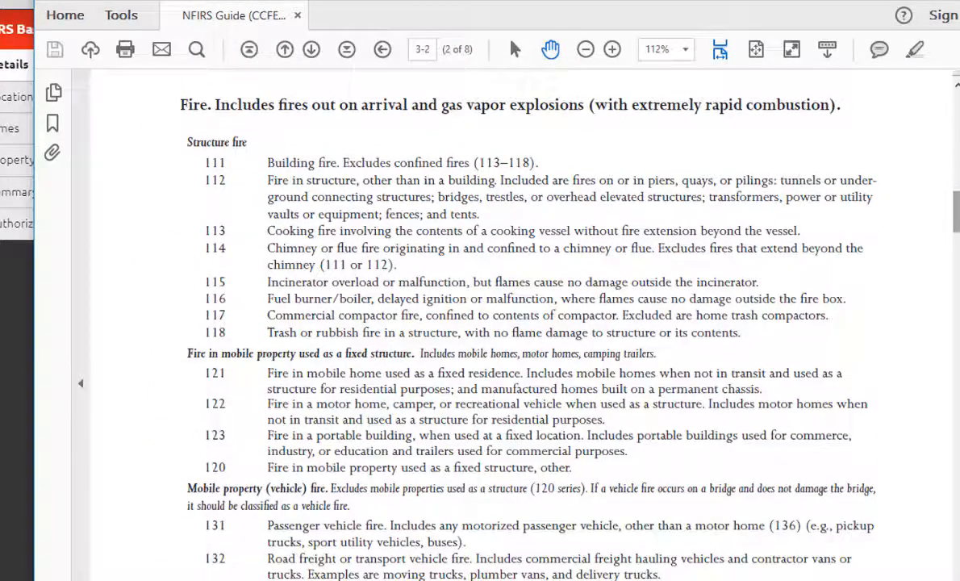
{"action": "scroll", "coordinate": [521, 323], "scroll_direction": "down", "scroll_amount": 4}
{"action": "scroll", "coordinate": [520, 323], "scroll_direction": "down", "scroll_amount": 20}
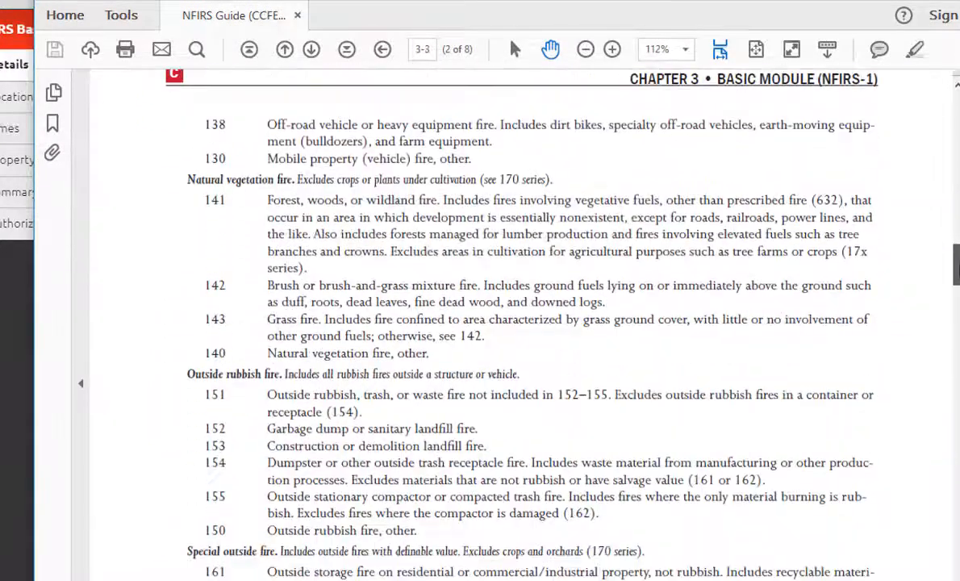
{"action": "scroll", "coordinate": [520, 323], "scroll_direction": "down", "scroll_amount": 20}
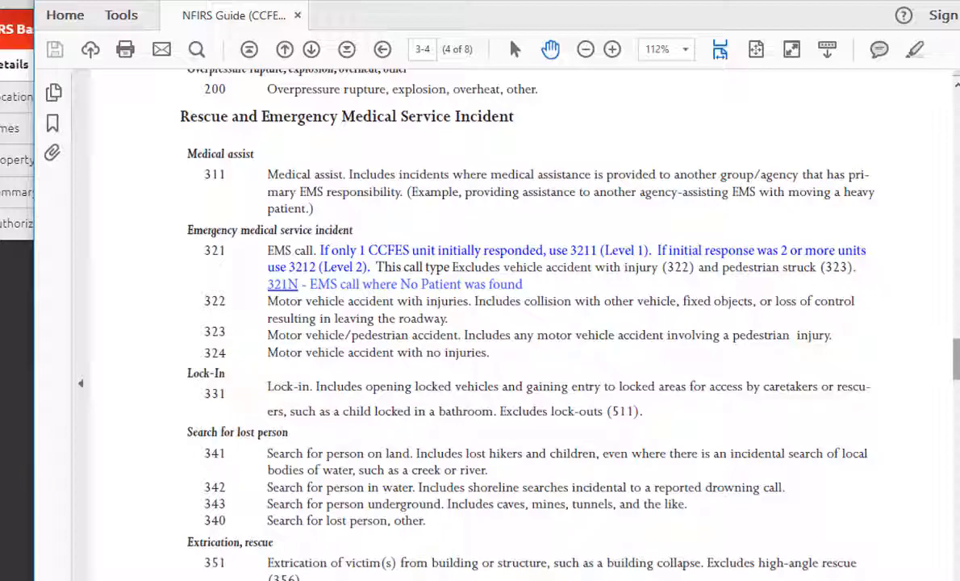
Step: Search the NFIRS guide for the word tree and step through its matches
{"action": "scroll", "coordinate": [521, 323], "scroll_direction": "down", "scroll_amount": 20}
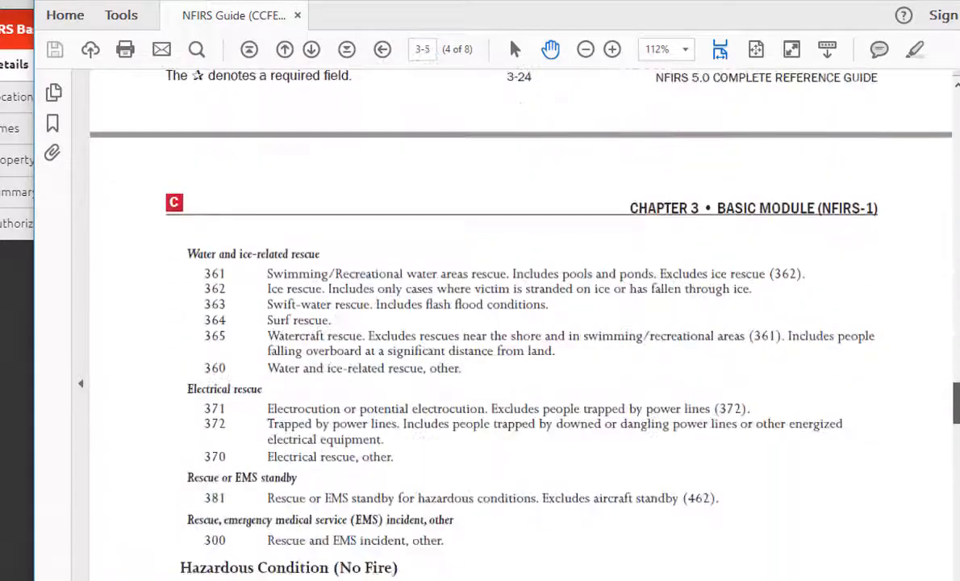
{"action": "scroll", "coordinate": [521, 323], "scroll_direction": "down", "scroll_amount": 3}
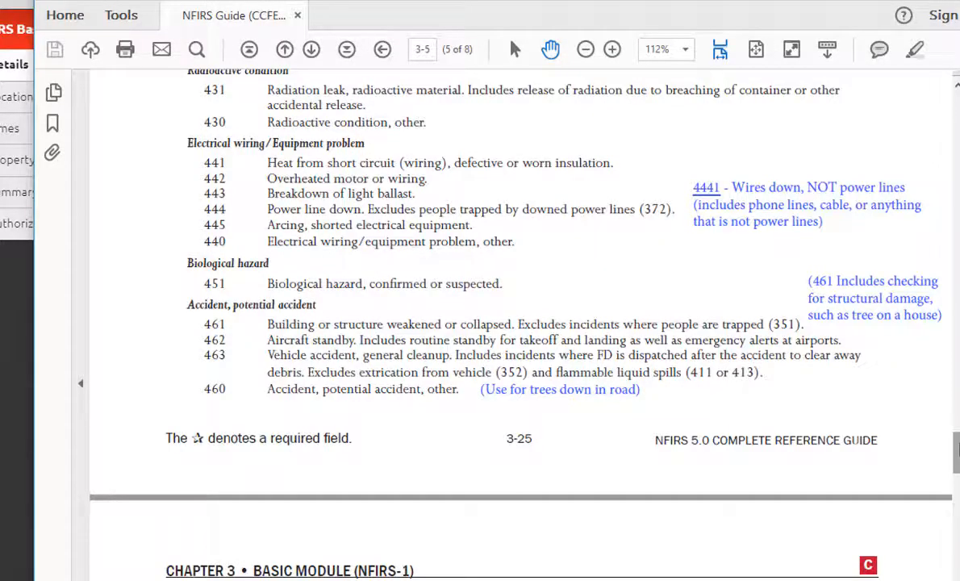
{"action": "left_click_drag", "start_coordinate": [957, 451], "coordinate": [957, 113]}
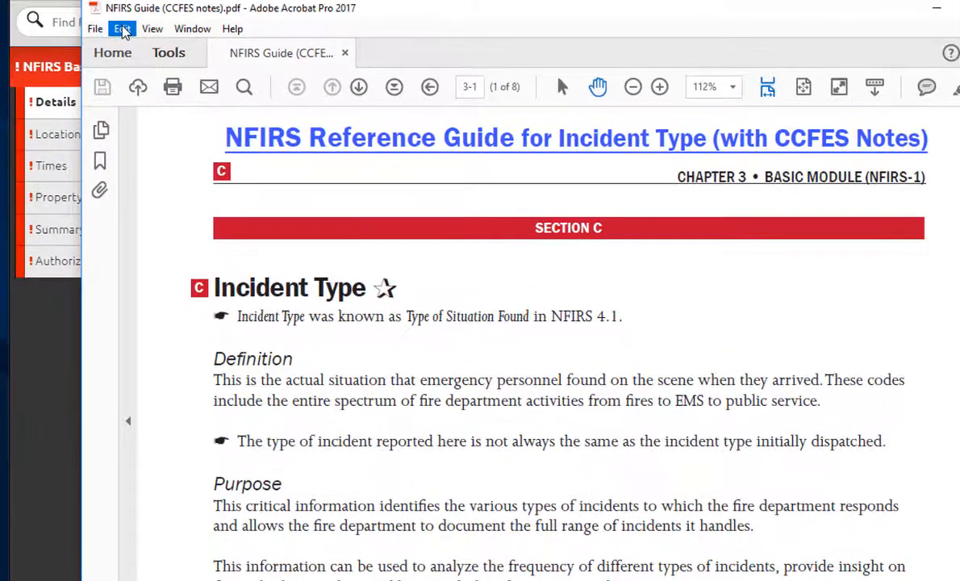
{"action": "left_click", "coordinate": [107, 17]}
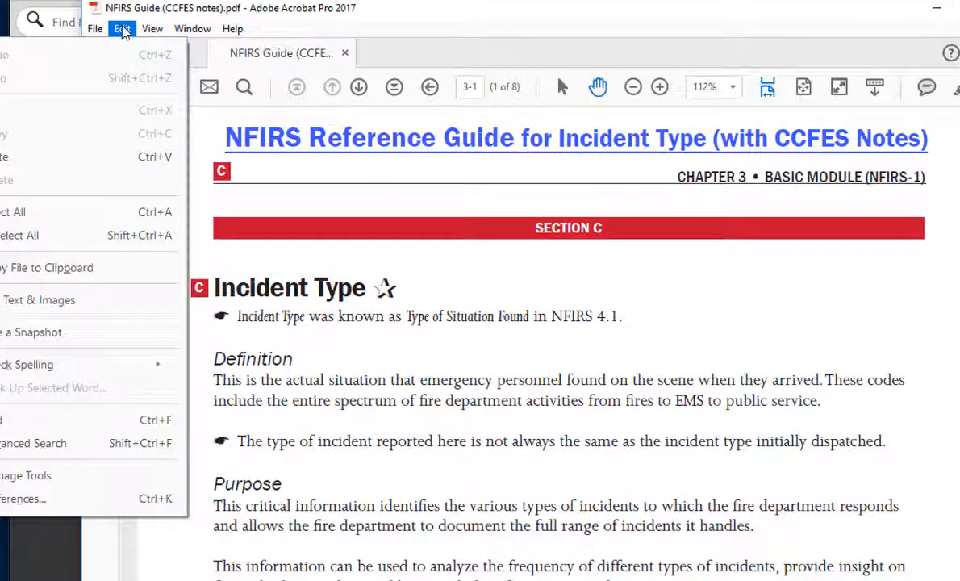
{"action": "left_click", "coordinate": [68, 426]}
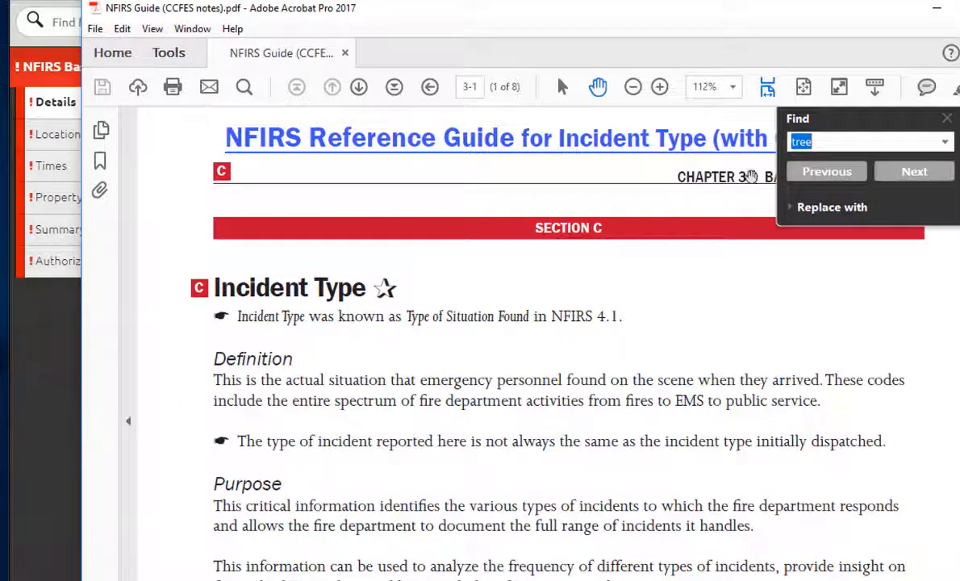
{"action": "left_click", "coordinate": [924, 174]}
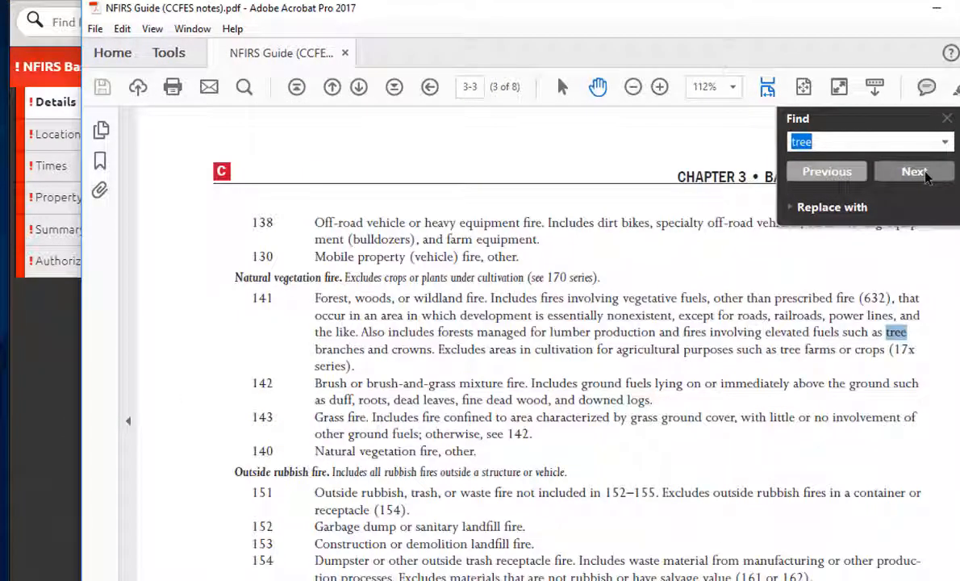
{"action": "left_click", "coordinate": [925, 174]}
{"action": "left_click", "coordinate": [924, 174]}
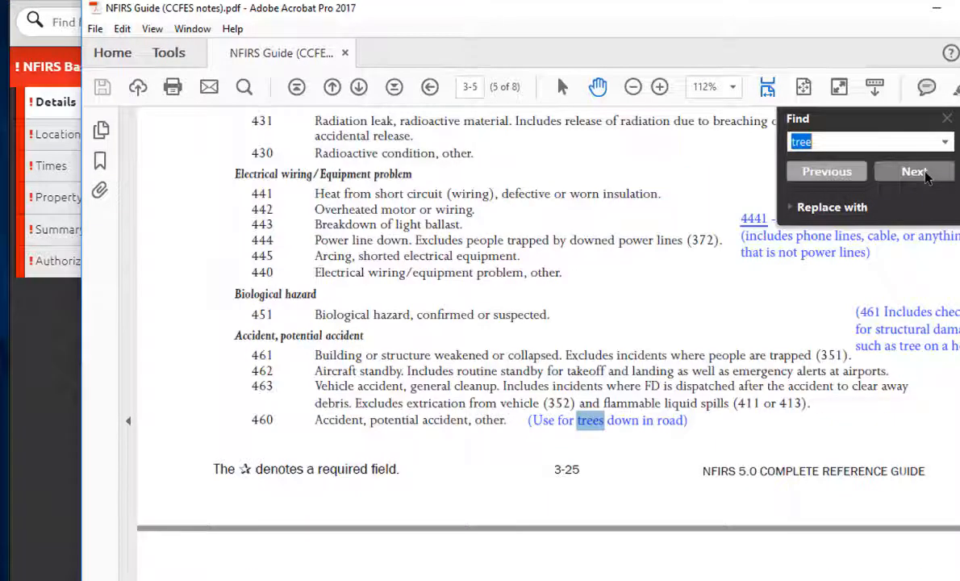
{"action": "left_click", "coordinate": [947, 120]}
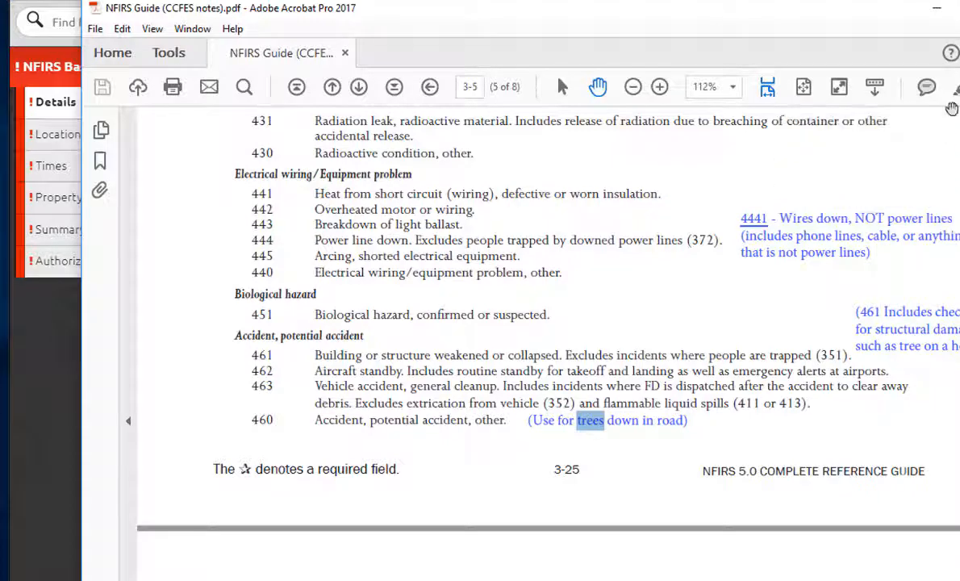
Step: Return to the report and set Incident Type to 460-Accident, potential accident, other
{"action": "left_click", "coordinate": [936, 7]}
{"action": "left_click", "coordinate": [664, 198]}
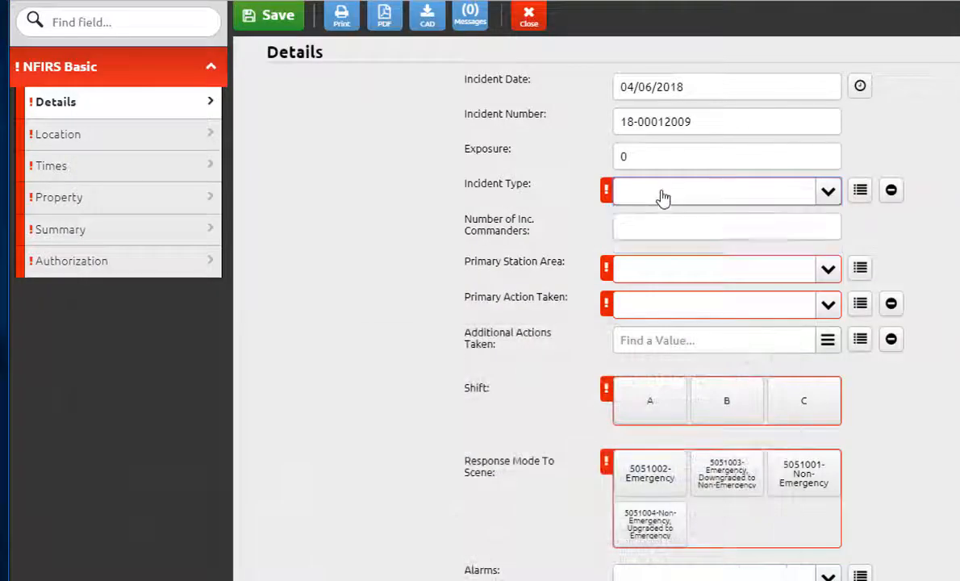
{"action": "left_click", "coordinate": [662, 197]}
{"action": "type", "text": "460"}
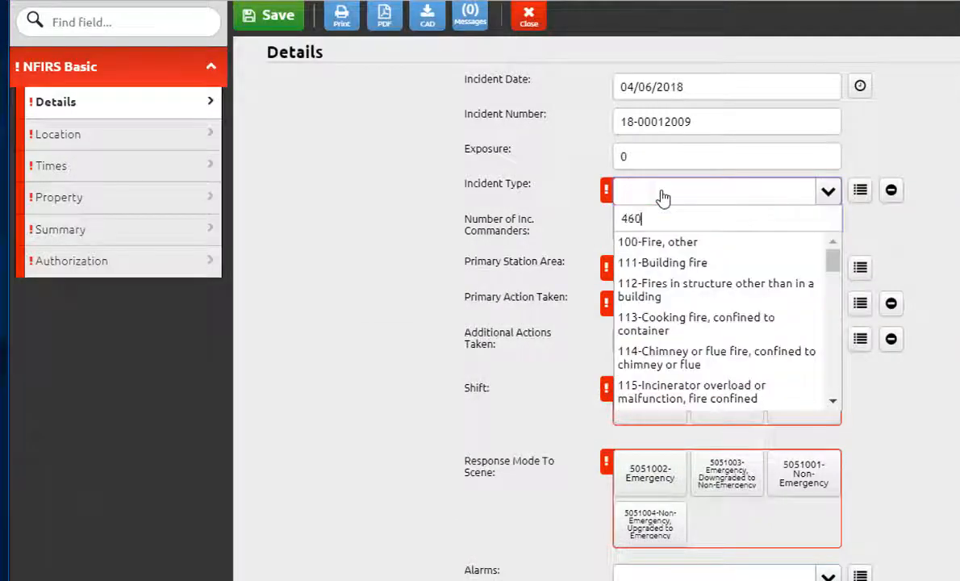
{"action": "left_click", "coordinate": [692, 243]}
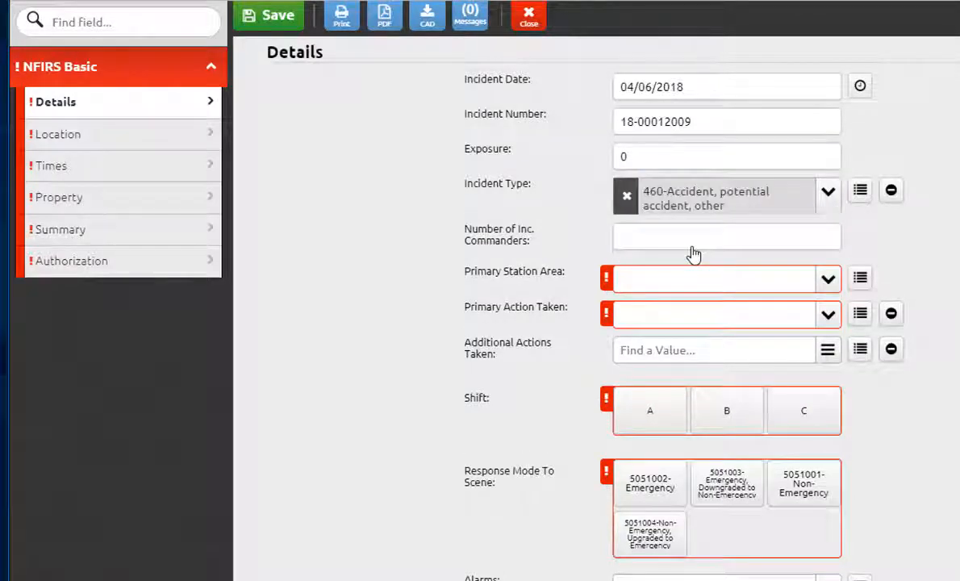
Step: Clear the incident type, search 321 and select 3212-EMS call (Non-MVC) Level 2
{"action": "left_click", "coordinate": [627, 197]}
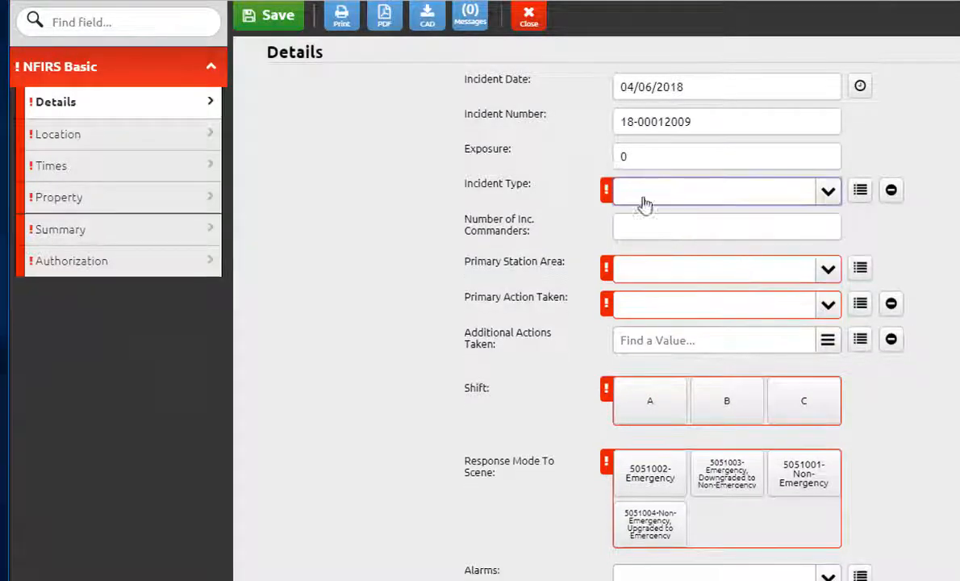
{"action": "left_click", "coordinate": [657, 197]}
{"action": "type", "text": "321"}
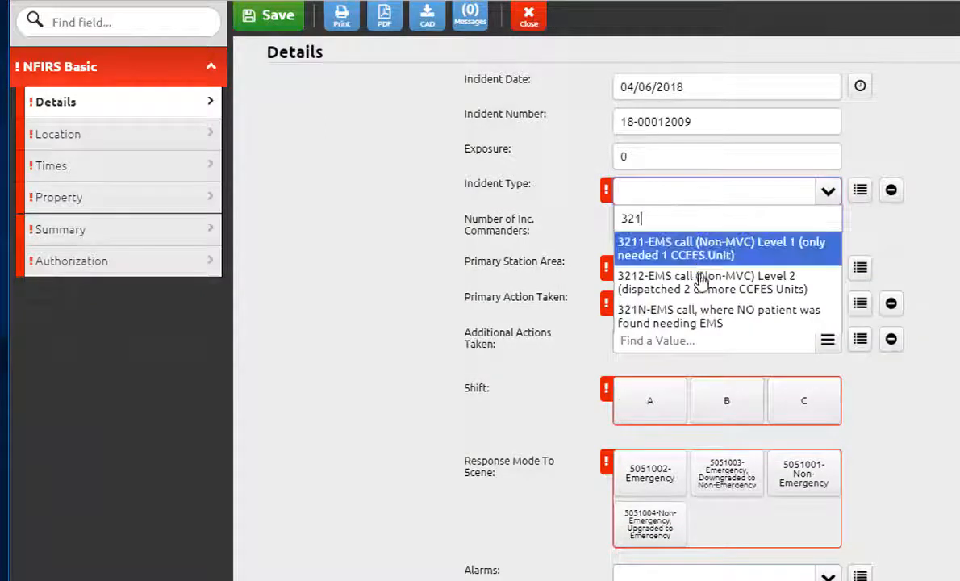
{"action": "left_click", "coordinate": [702, 284]}
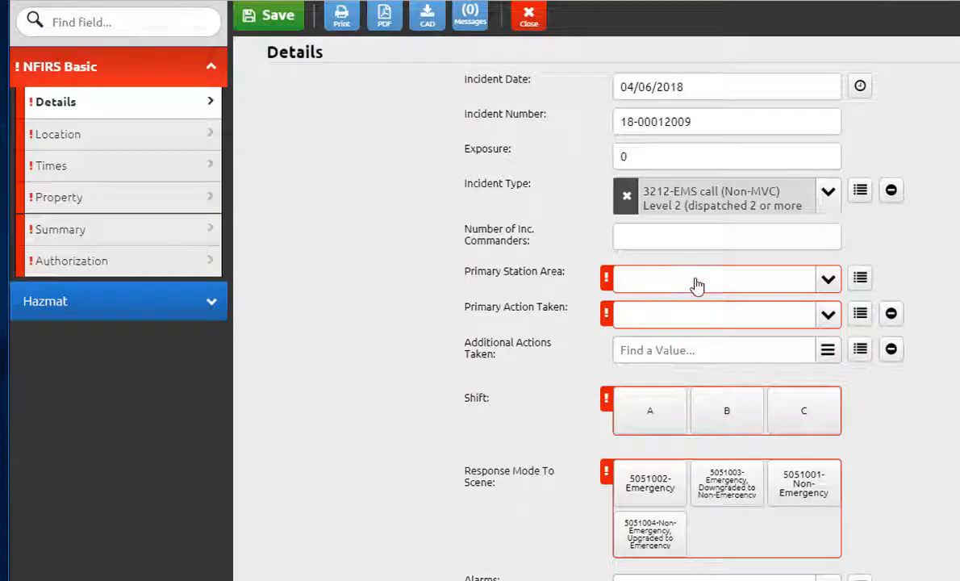
Step: Set Primary Station Area to CCFES Fire Station 11 (Station 11)
{"action": "left_click", "coordinate": [698, 278]}
{"action": "type", "text": "3"}
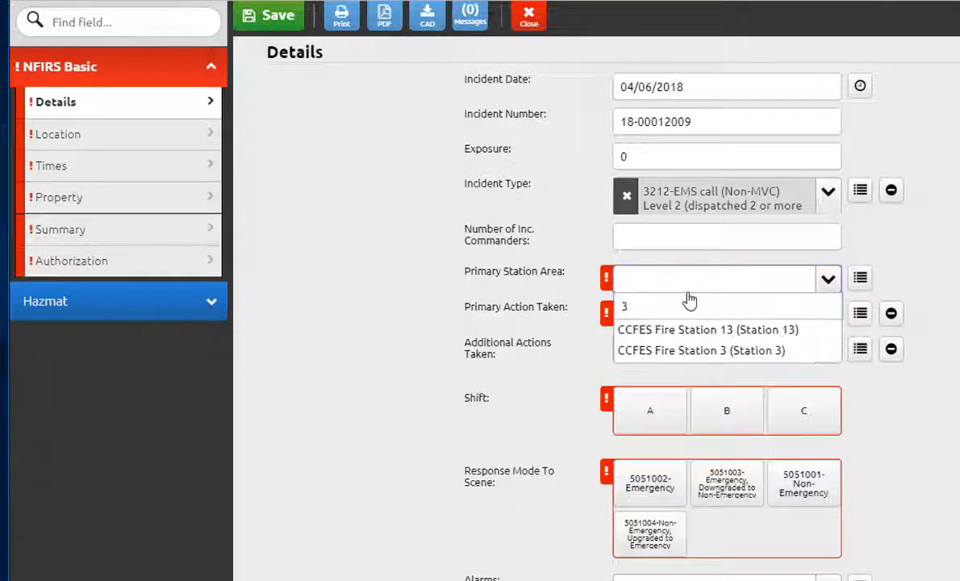
{"action": "key", "text": "BackSpace"}
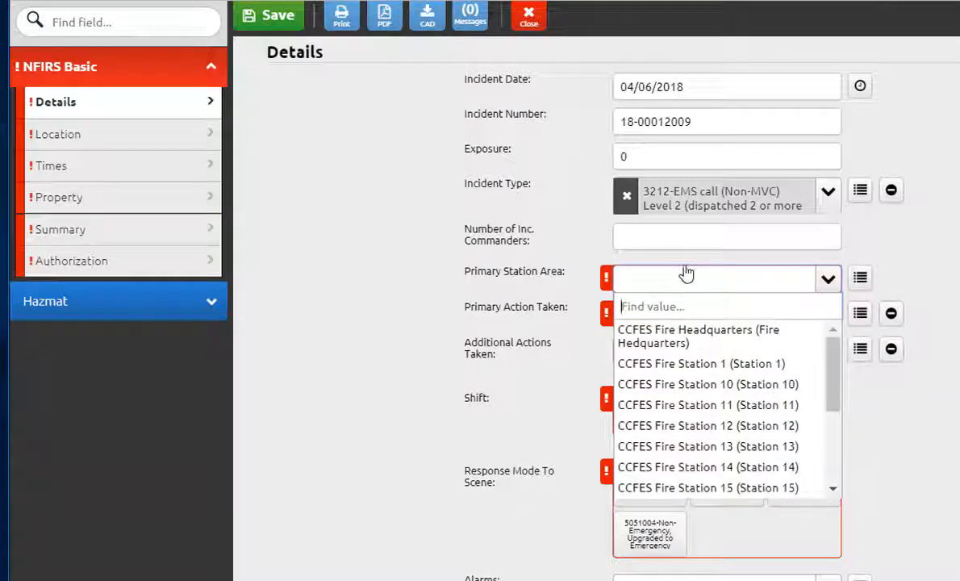
{"action": "scroll", "coordinate": [747, 442], "scroll_direction": "down", "scroll_amount": 2}
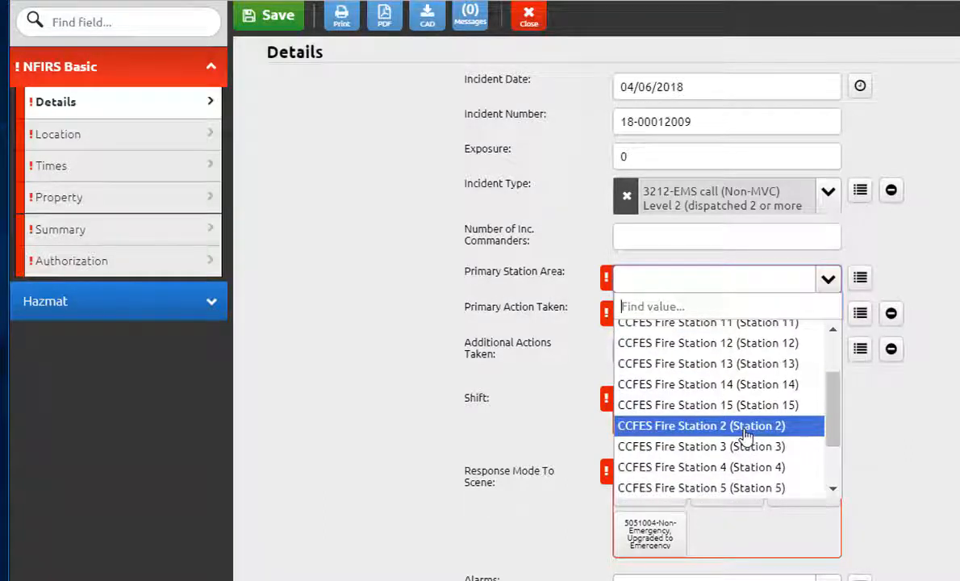
{"action": "left_click", "coordinate": [740, 324]}
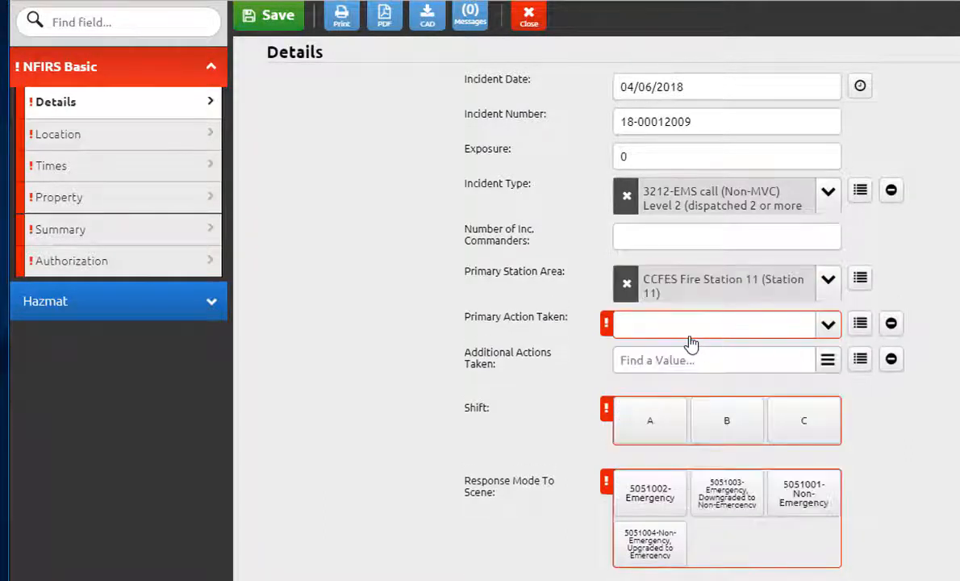
Step: Browse the EMS & Transport category and set Primary Action Taken to 301-Refusal Signed (PCR)
{"action": "left_click", "coordinate": [860, 324]}
{"action": "left_click", "coordinate": [115, 250]}
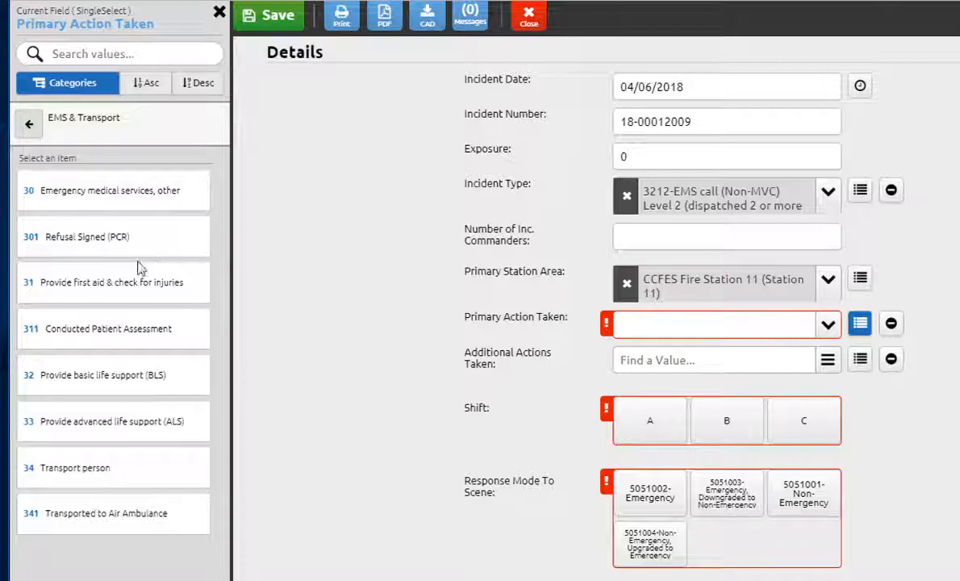
{"action": "left_click", "coordinate": [132, 246]}
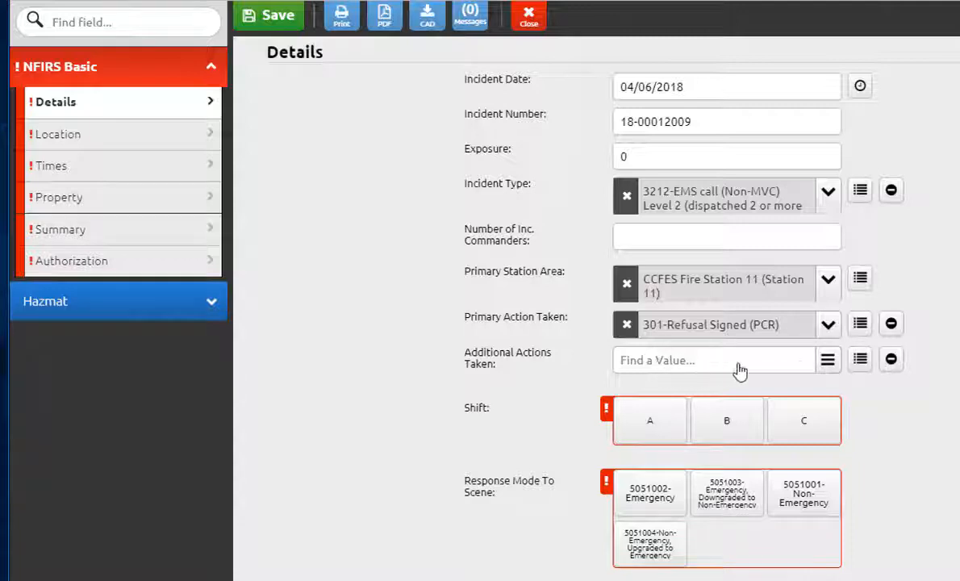
Step: Browse the EMS & Transport category and add 32-Provide basic life support (BLS) as an additional action taken
{"action": "left_click", "coordinate": [852, 361]}
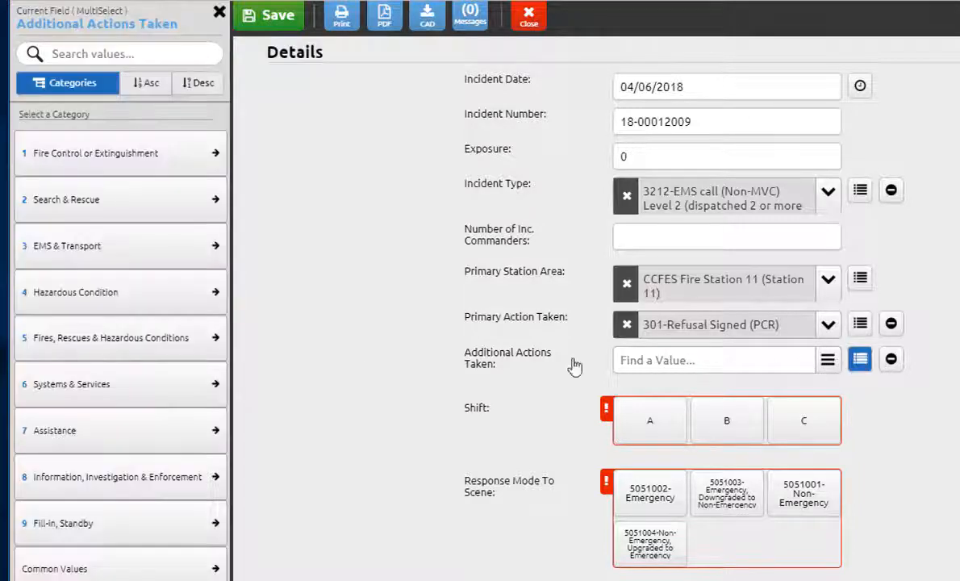
{"action": "left_click", "coordinate": [64, 246]}
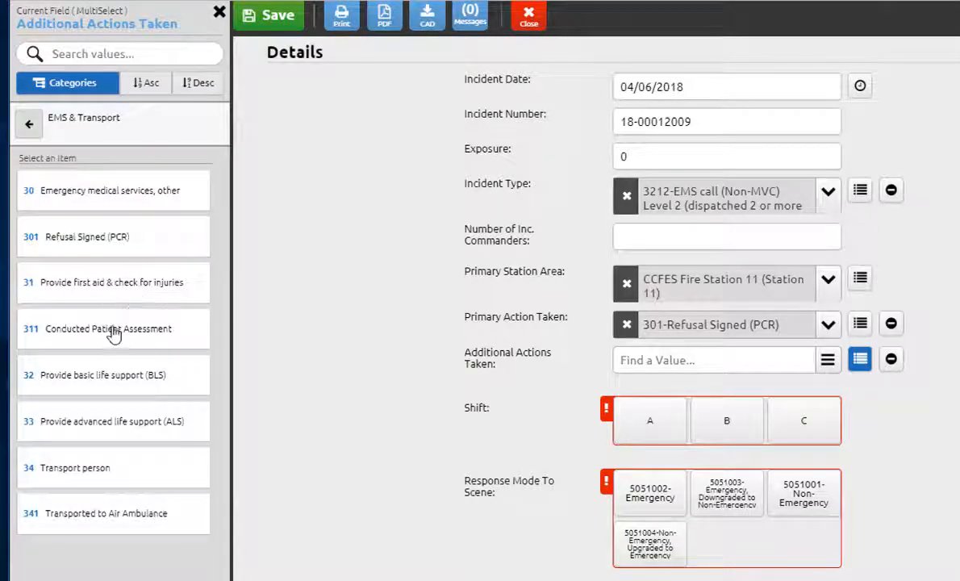
{"action": "left_click", "coordinate": [115, 375]}
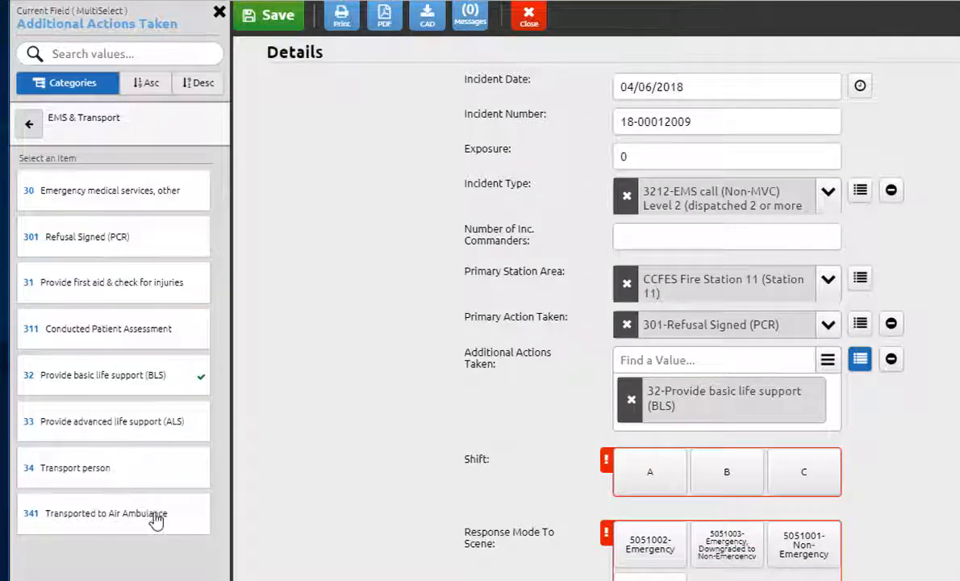
{"action": "left_click", "coordinate": [525, 448]}
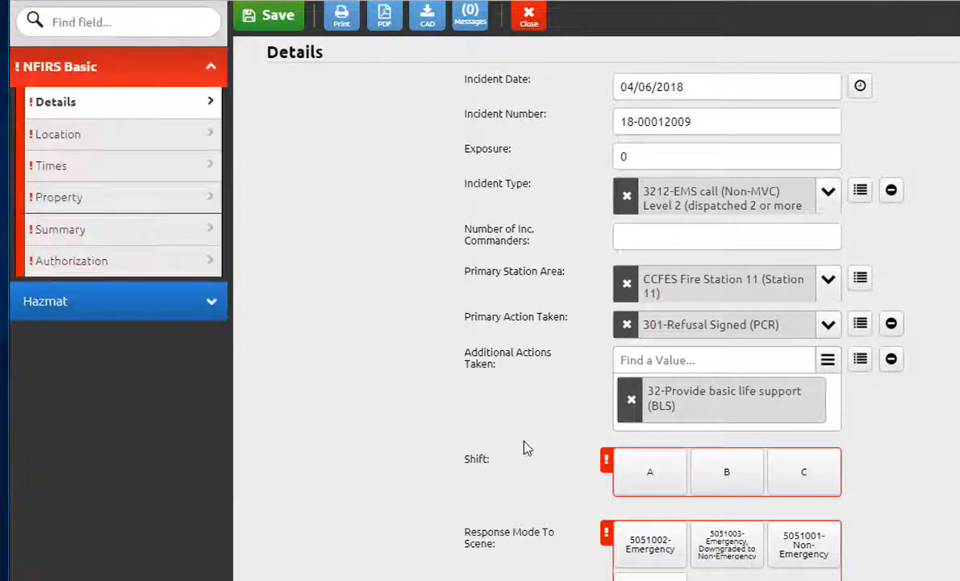
Step: Set Shift to A and Response Mode To Scene to 5051002-Emergency
{"action": "left_click", "coordinate": [660, 483]}
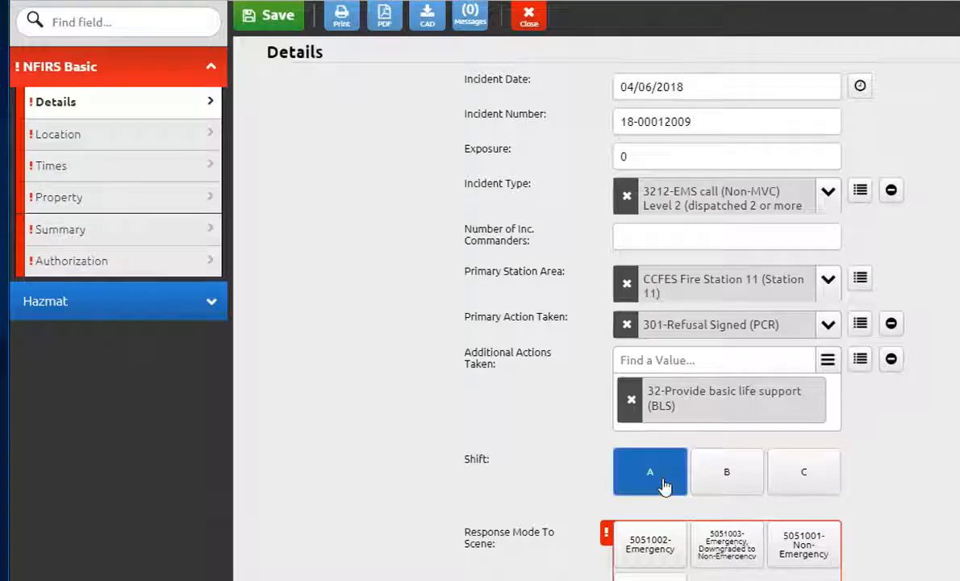
{"action": "left_click", "coordinate": [652, 552]}
{"action": "scroll", "coordinate": [762, 553], "scroll_direction": "down", "scroll_amount": 7}
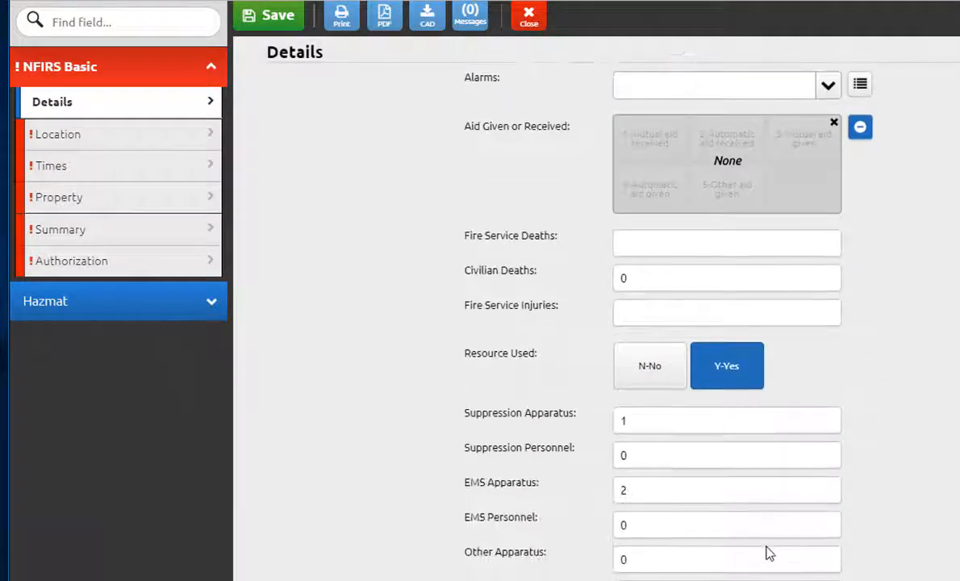
{"action": "scroll", "coordinate": [767, 551], "scroll_direction": "up", "scroll_amount": 7}
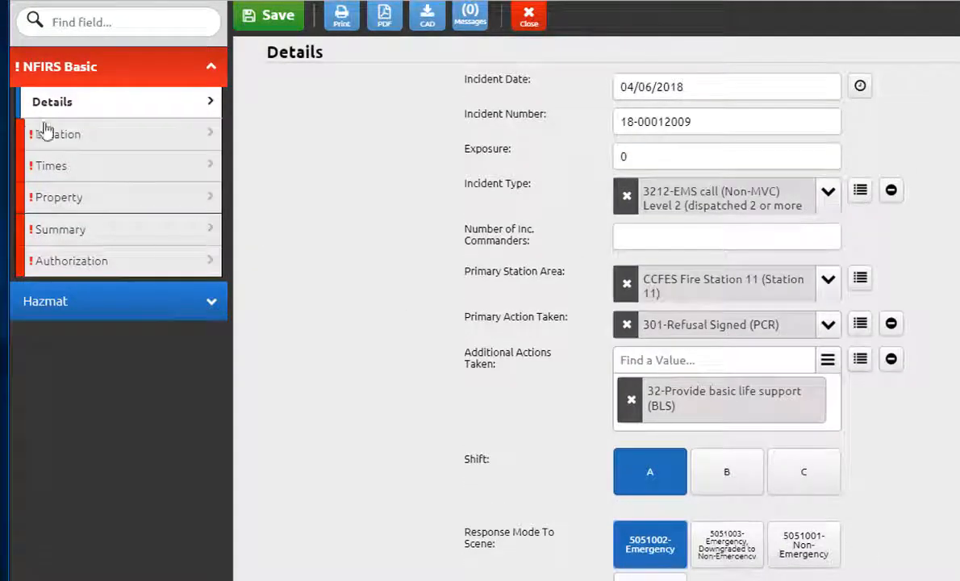
Step: Open the Location section and set Location Type to 1-Street address
{"action": "left_click", "coordinate": [80, 134]}
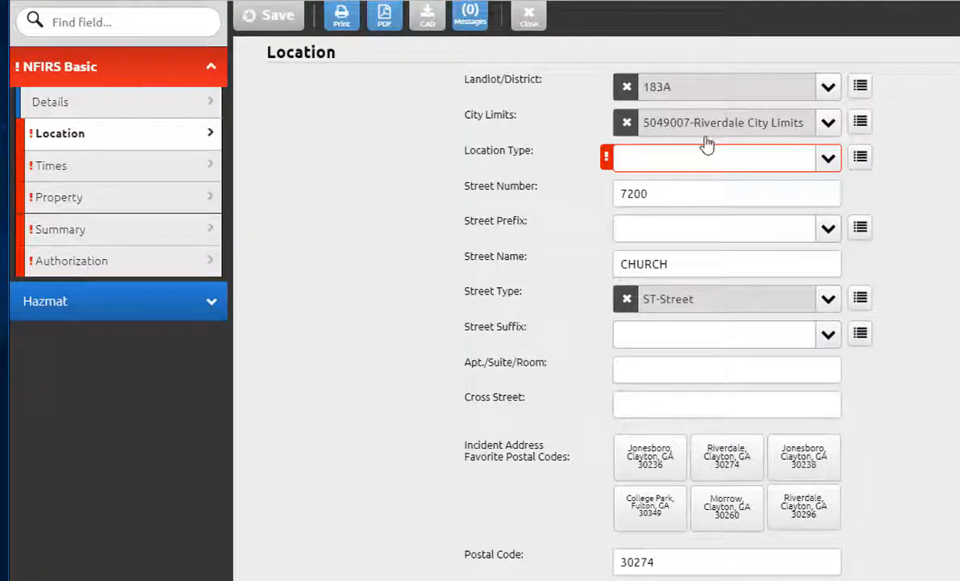
{"action": "left_click", "coordinate": [685, 164]}
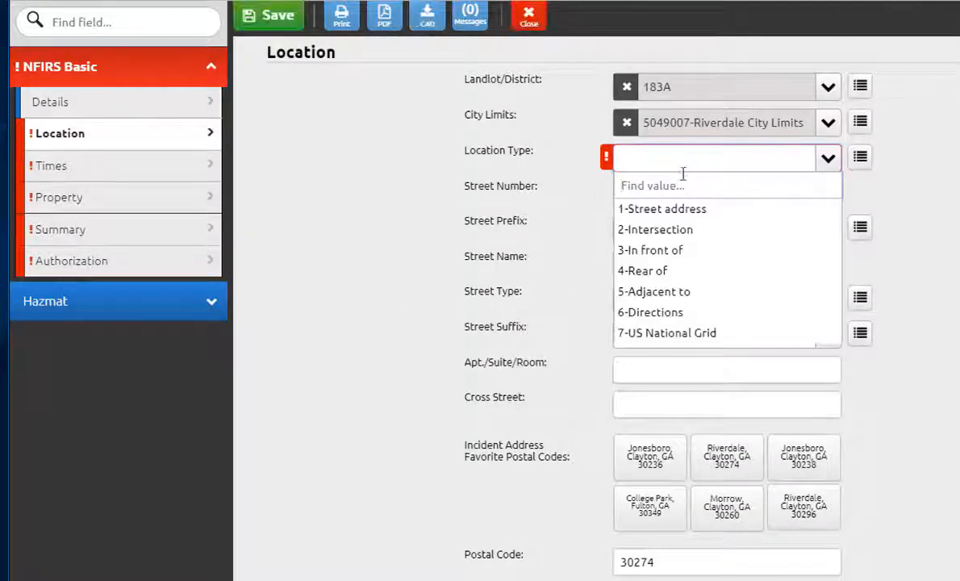
{"action": "left_click", "coordinate": [690, 215]}
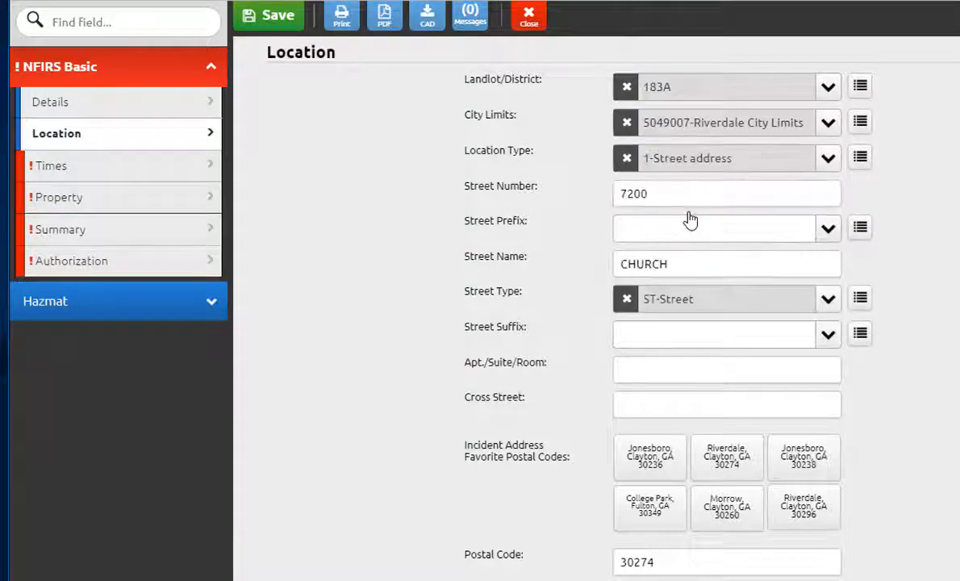
Step: Consult the district letters map image and review the City Limits choices on the Location page
{"action": "key", "text": "alt+Tab"}
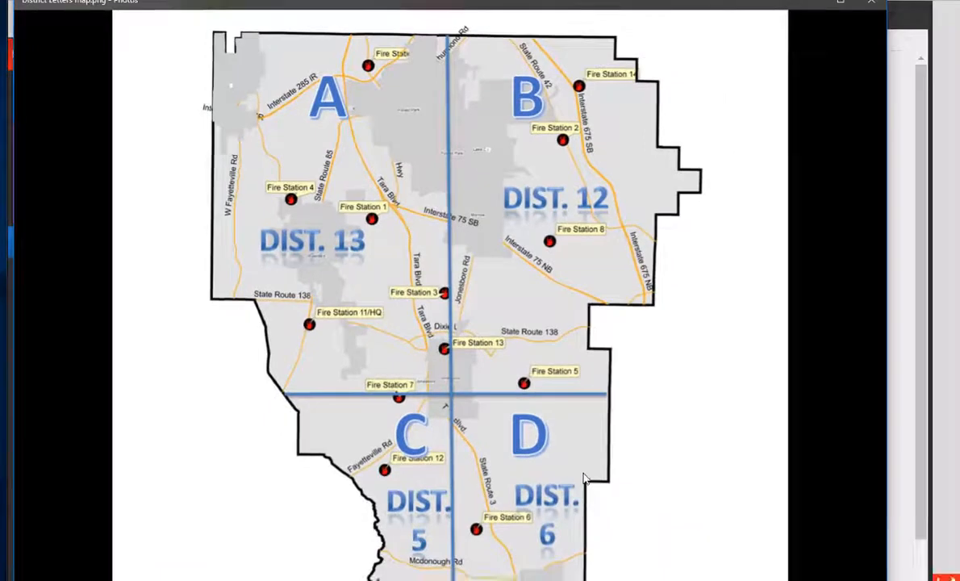
{"action": "left_click_drag", "start_coordinate": [585, 478], "coordinate": [560, 196]}
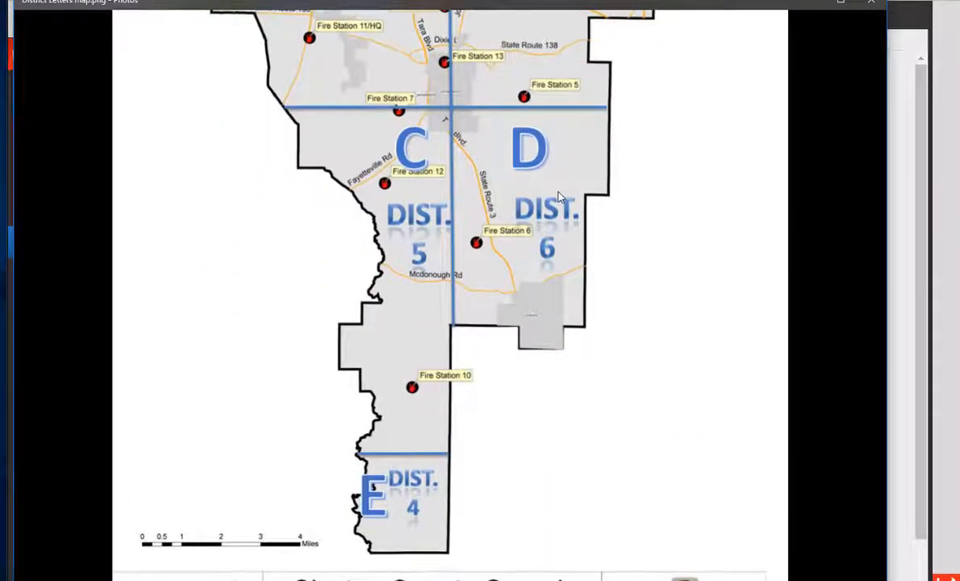
{"action": "left_click", "coordinate": [810, 4]}
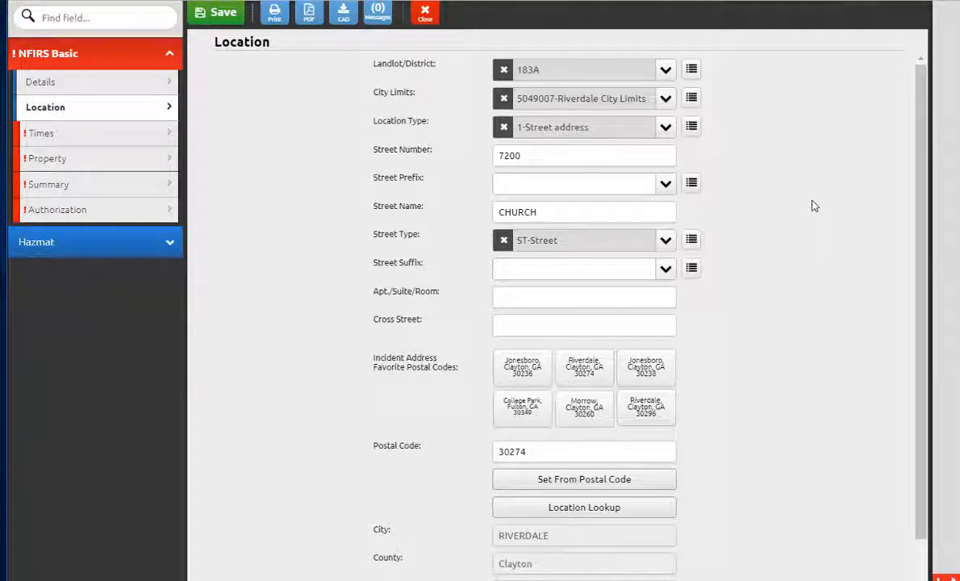
{"action": "left_click", "coordinate": [665, 98]}
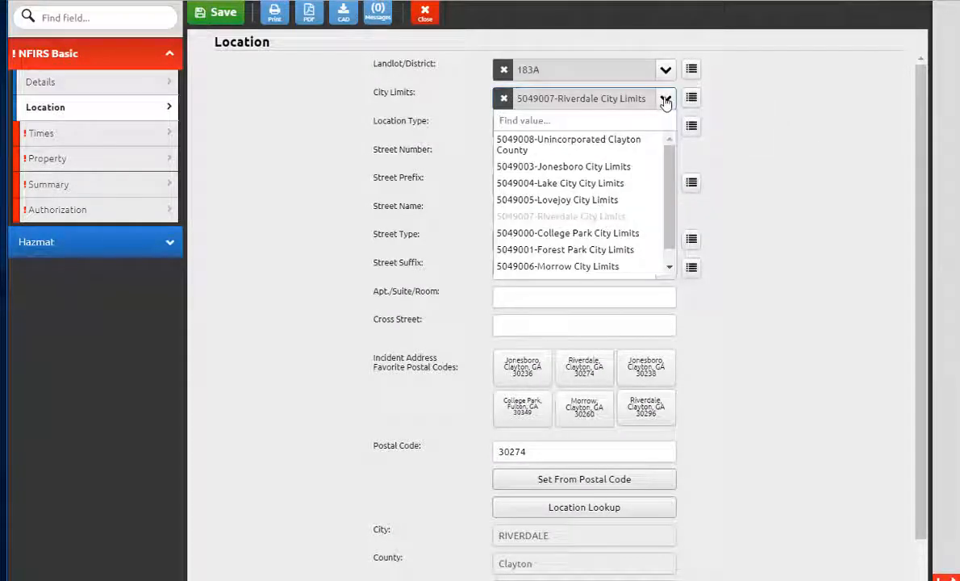
{"action": "left_click", "coordinate": [811, 245]}
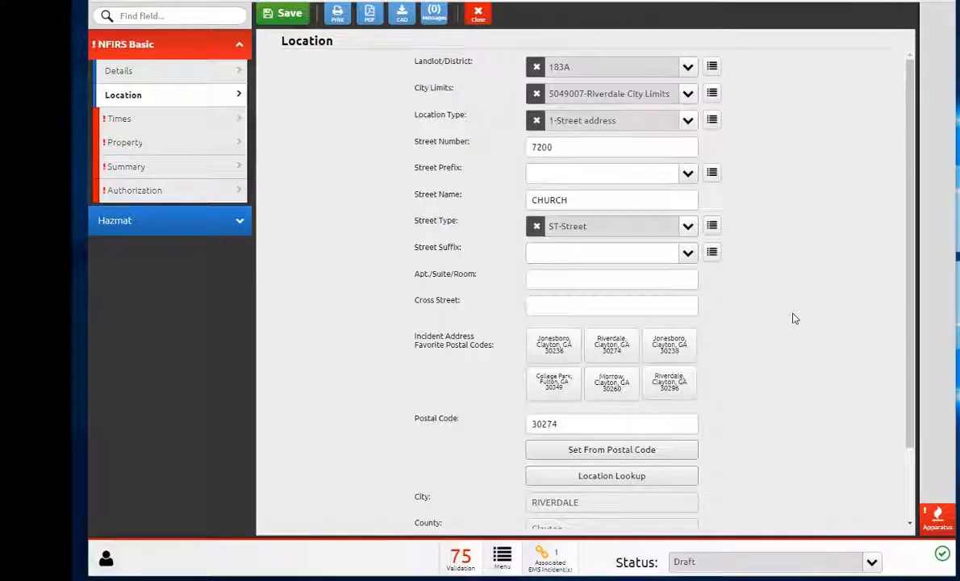
Step: Advance from the Location page to Times and open the Apparatus Power Tool
{"action": "scroll", "coordinate": [795, 324], "scroll_direction": "down", "scroll_amount": 2}
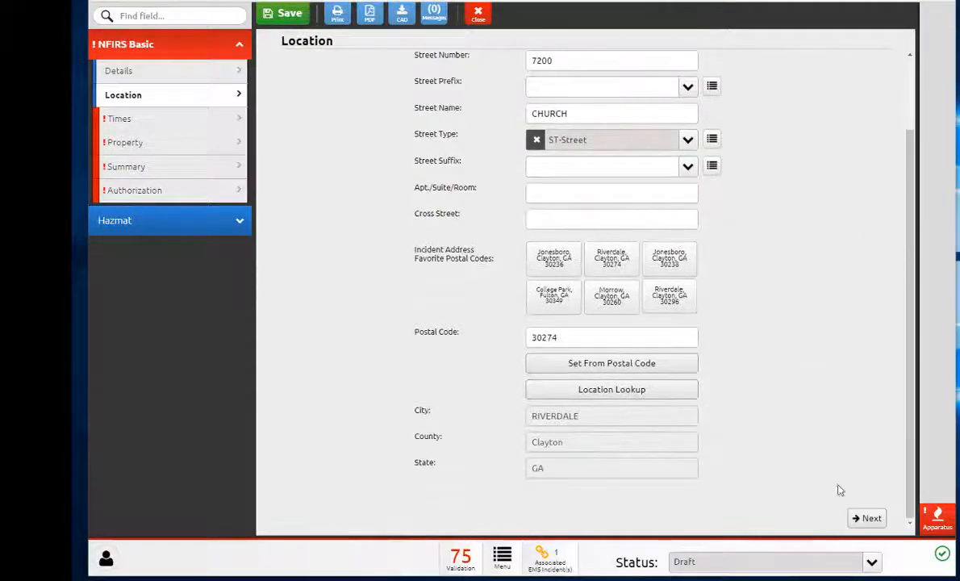
{"action": "left_click", "coordinate": [870, 518]}
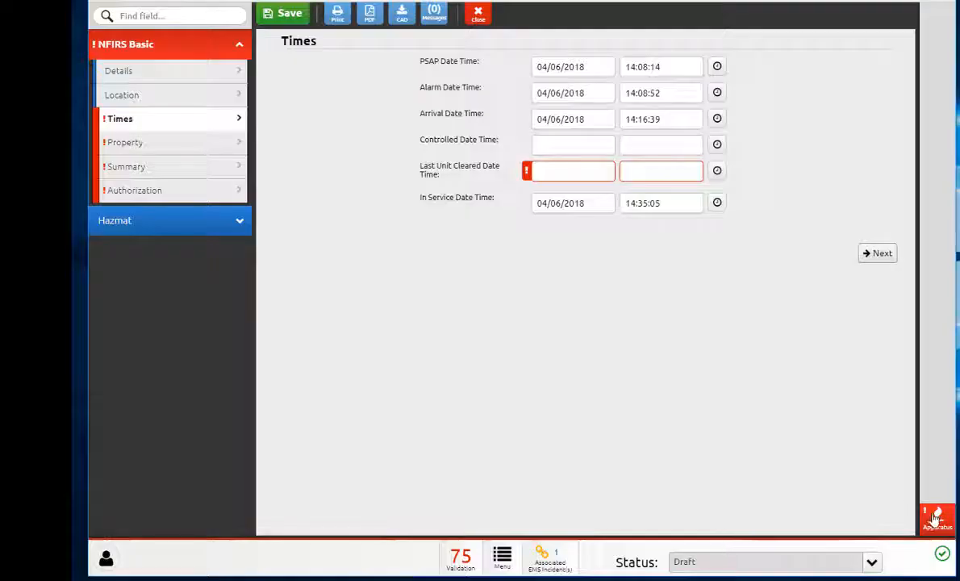
{"action": "left_click", "coordinate": [937, 521]}
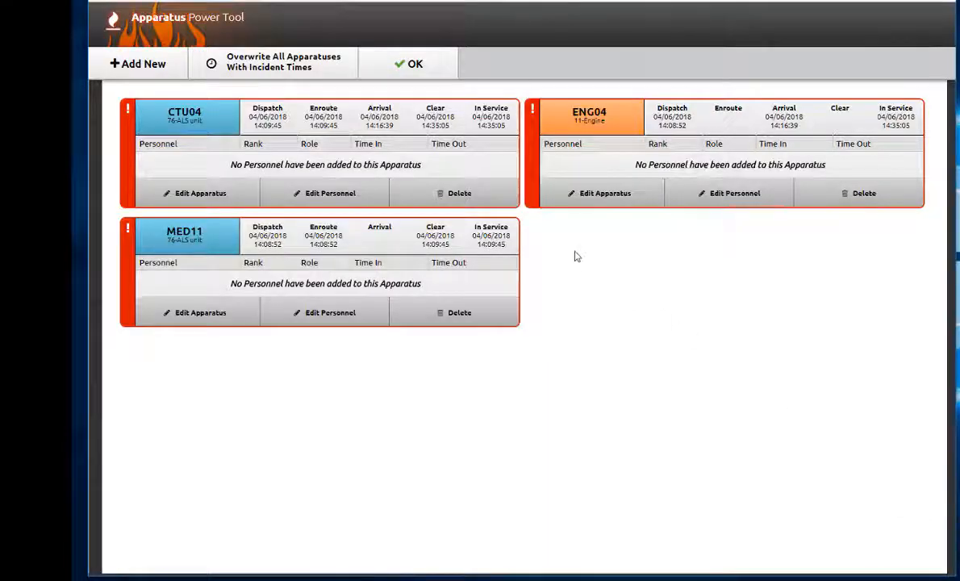
Step: Add two personnel to apparatus CTU04, finding one by searching "ker", and save the crew
{"action": "left_click", "coordinate": [317, 195]}
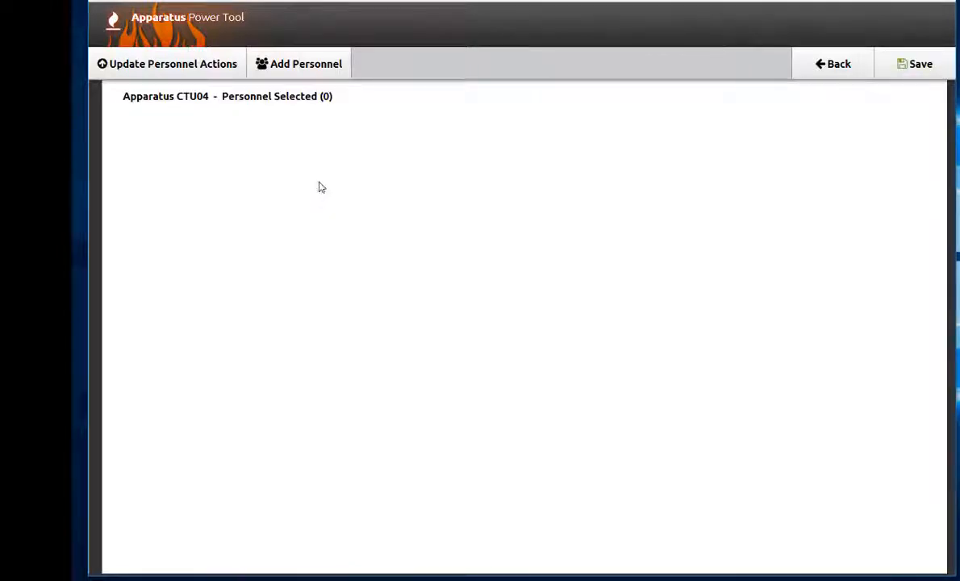
{"action": "left_click", "coordinate": [274, 63]}
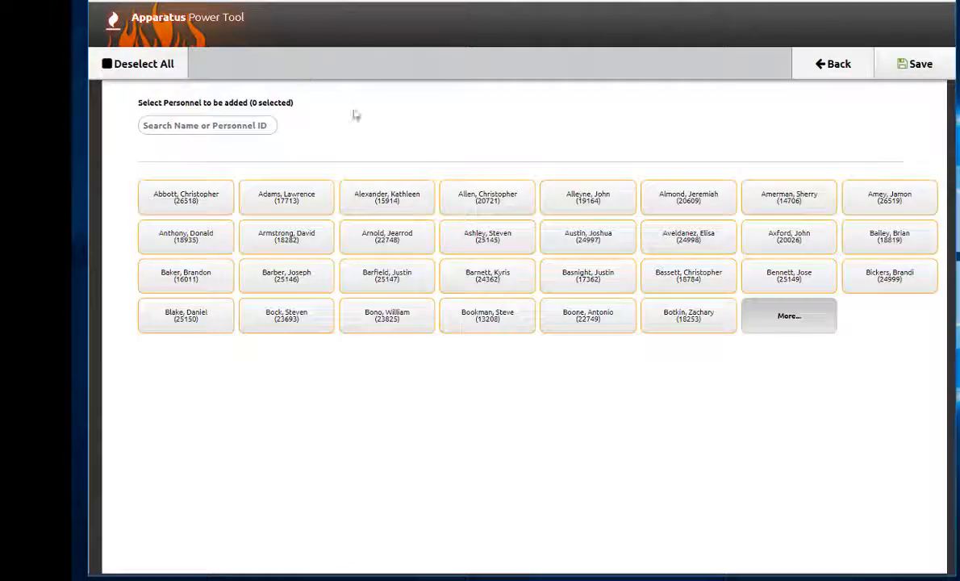
{"action": "left_click", "coordinate": [199, 126]}
{"action": "type", "text": "ker"}
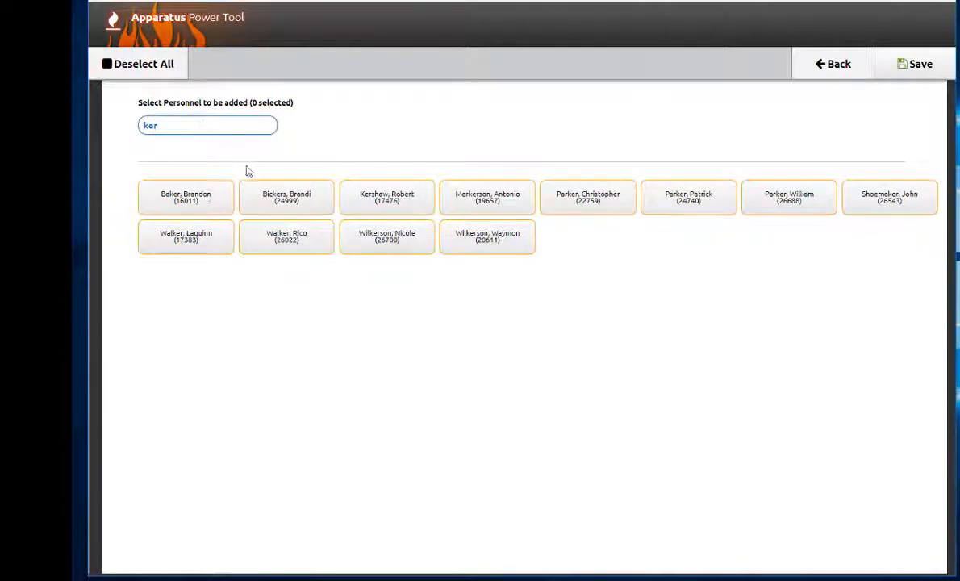
{"action": "left_click", "coordinate": [186, 192]}
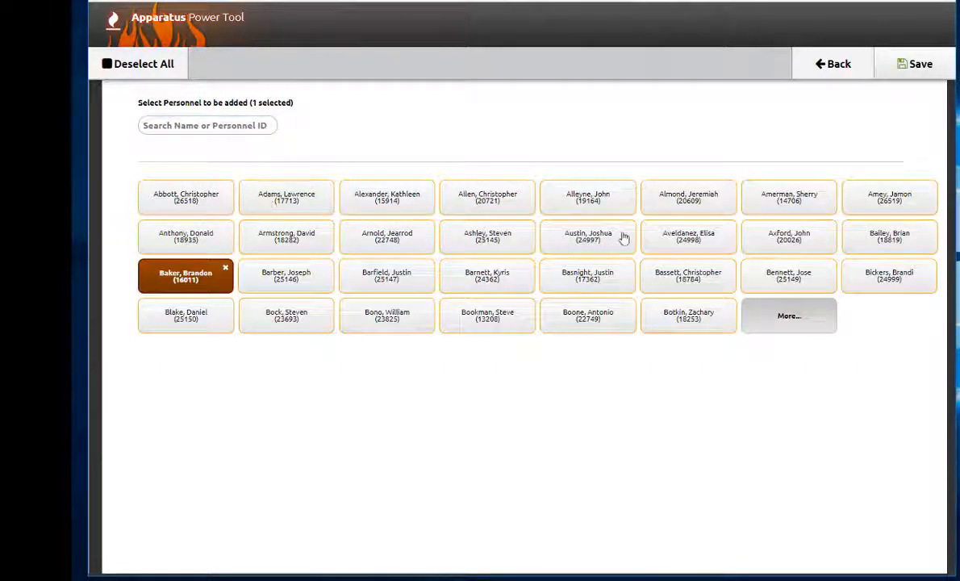
{"action": "left_click", "coordinate": [668, 237]}
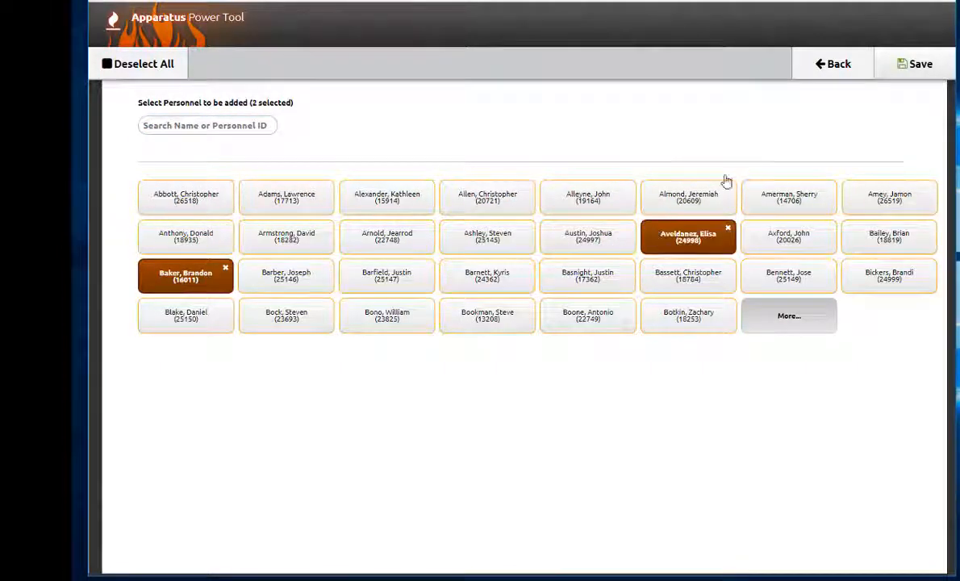
{"action": "left_click", "coordinate": [918, 71]}
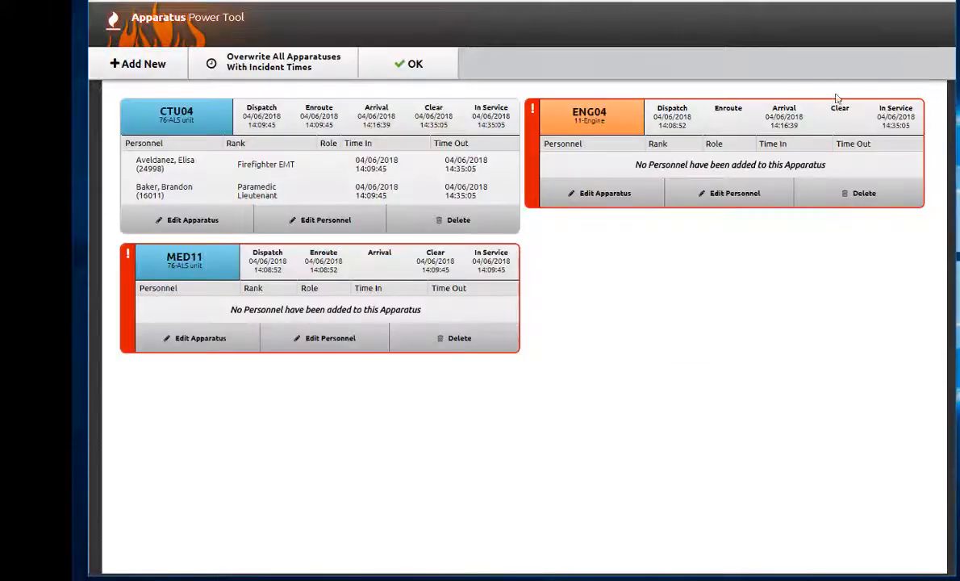
Step: Add three personnel to ENG04, two found by name searches "sew" and "gri", and save
{"action": "left_click", "coordinate": [710, 194]}
{"action": "left_click", "coordinate": [266, 63]}
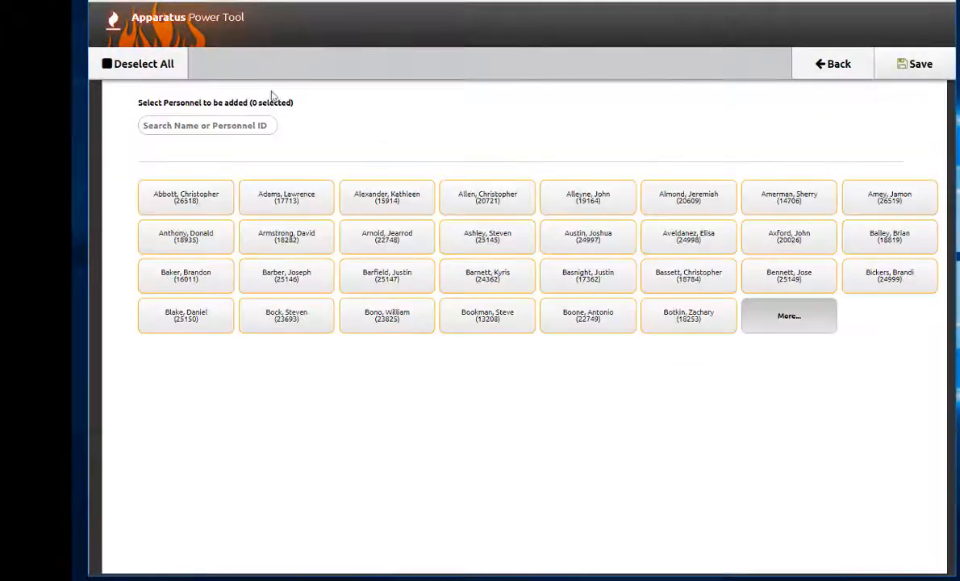
{"action": "left_click", "coordinate": [205, 129]}
{"action": "type", "text": "sew"}
{"action": "left_click", "coordinate": [185, 194]}
{"action": "left_click", "coordinate": [195, 125]}
{"action": "type", "text": "gri"}
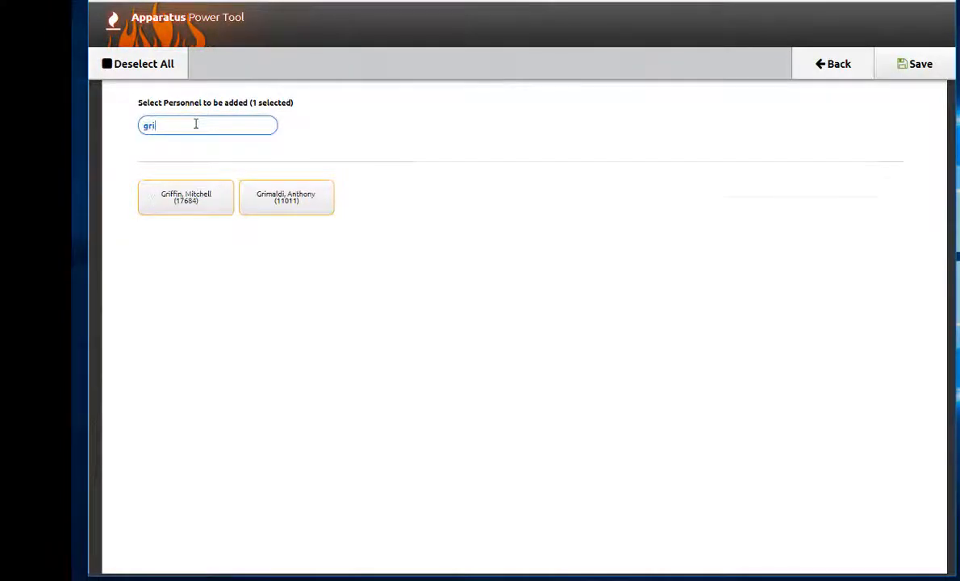
{"action": "left_click", "coordinate": [286, 198]}
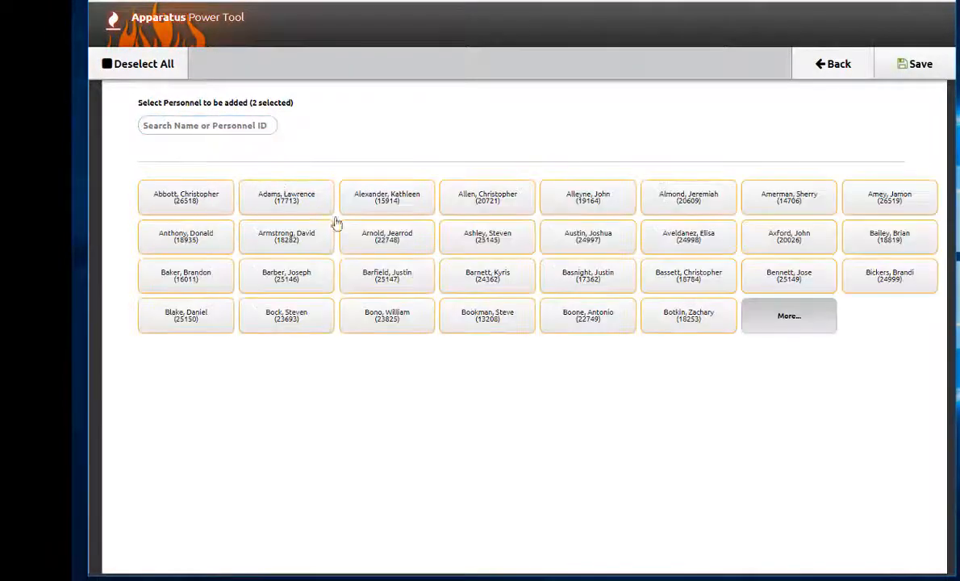
{"action": "left_click", "coordinate": [482, 323]}
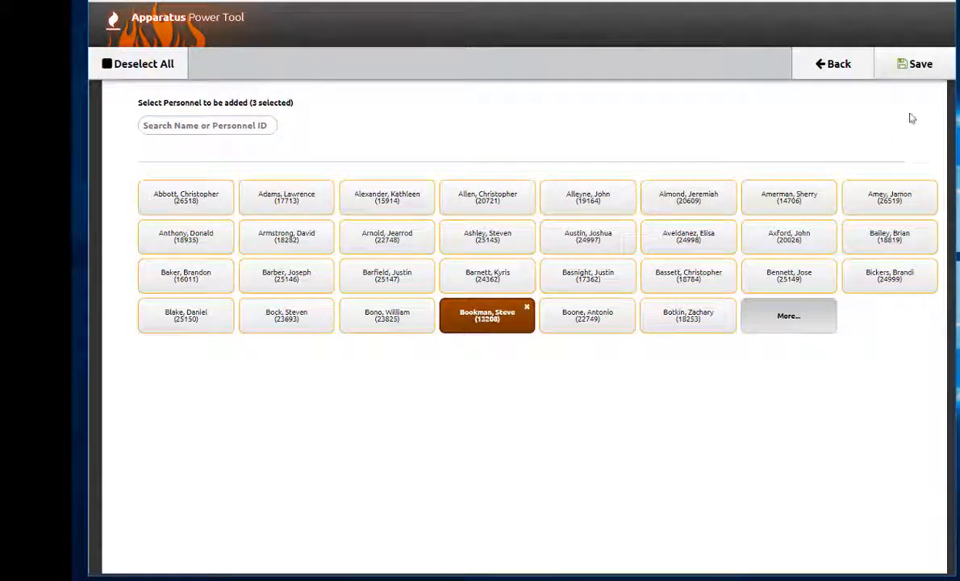
{"action": "left_click", "coordinate": [905, 70]}
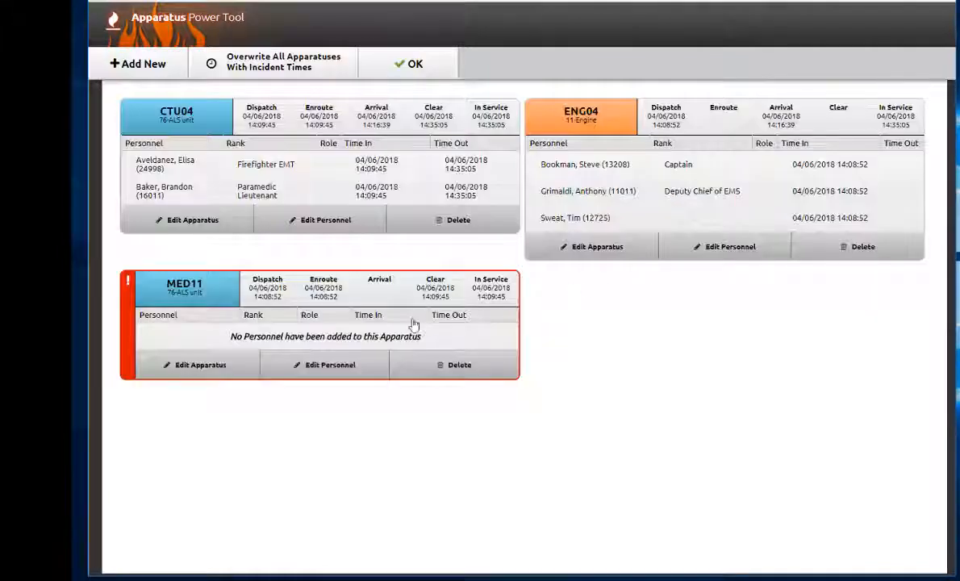
Step: Add two personnel to MED11 from the personnel list and save
{"action": "left_click", "coordinate": [327, 365]}
{"action": "left_click", "coordinate": [307, 66]}
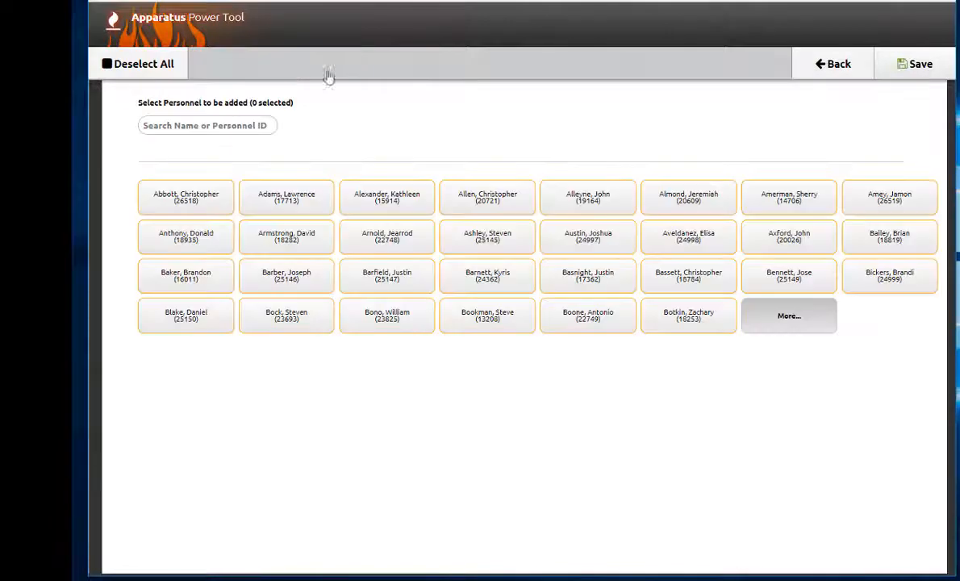
{"action": "left_click", "coordinate": [891, 278]}
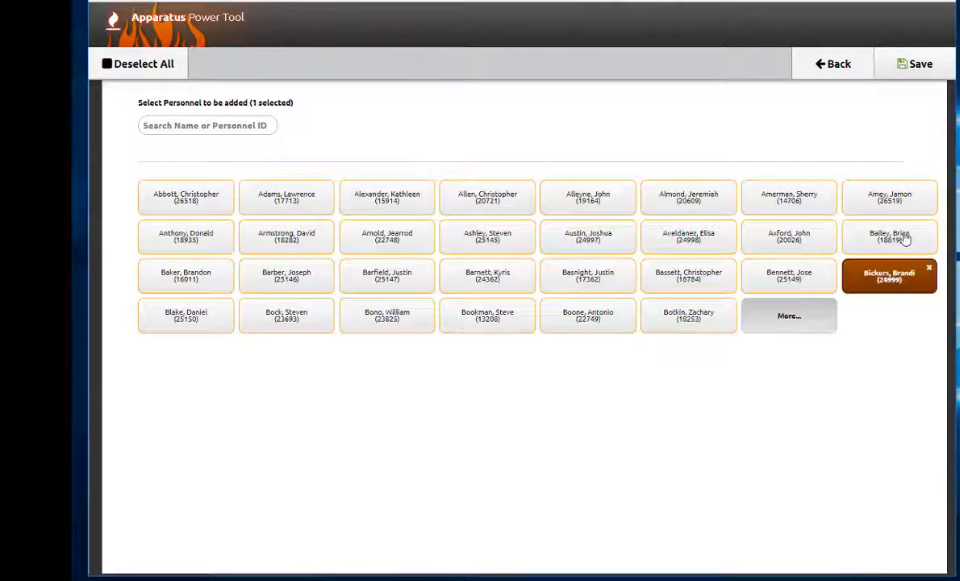
{"action": "left_click", "coordinate": [899, 237]}
{"action": "left_click", "coordinate": [916, 71]}
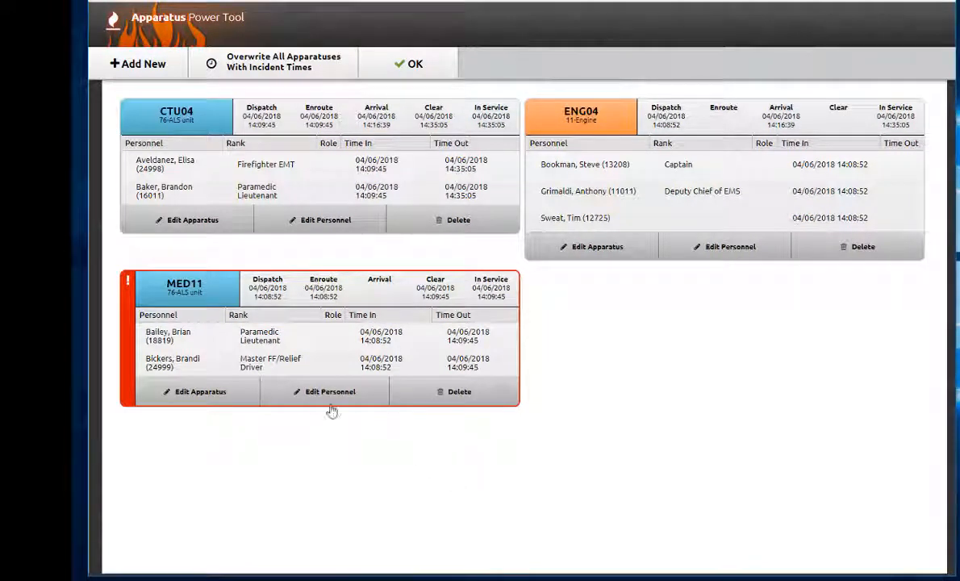
Step: Edit MED11's apparatus details, set its Primary Apparatus Action to 93-Cancelled en route, and save
{"action": "left_click", "coordinate": [227, 394]}
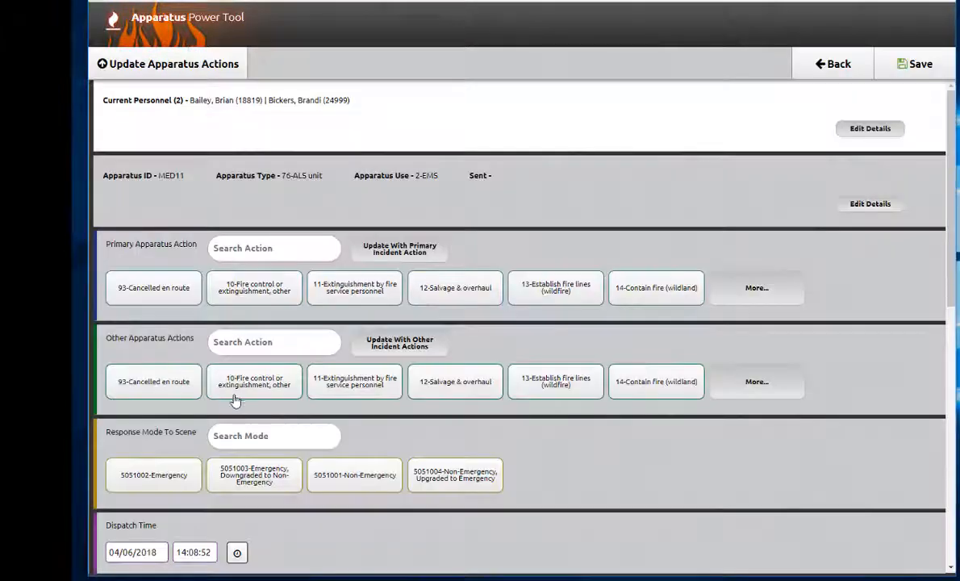
{"action": "scroll", "coordinate": [236, 399], "scroll_direction": "down", "scroll_amount": 10}
{"action": "scroll", "coordinate": [335, 368], "scroll_direction": "up", "scroll_amount": 3}
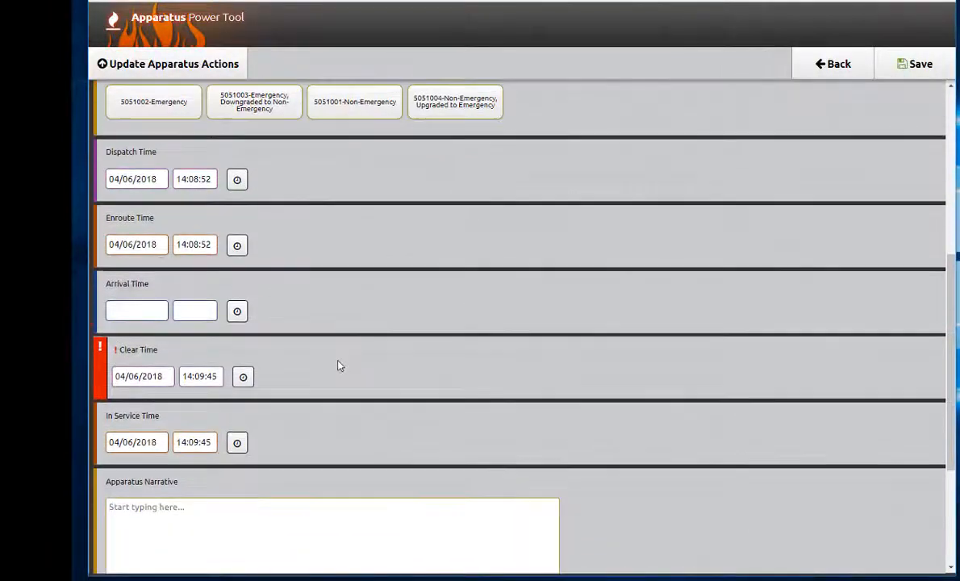
{"action": "scroll", "coordinate": [337, 365], "scroll_direction": "up", "scroll_amount": 1}
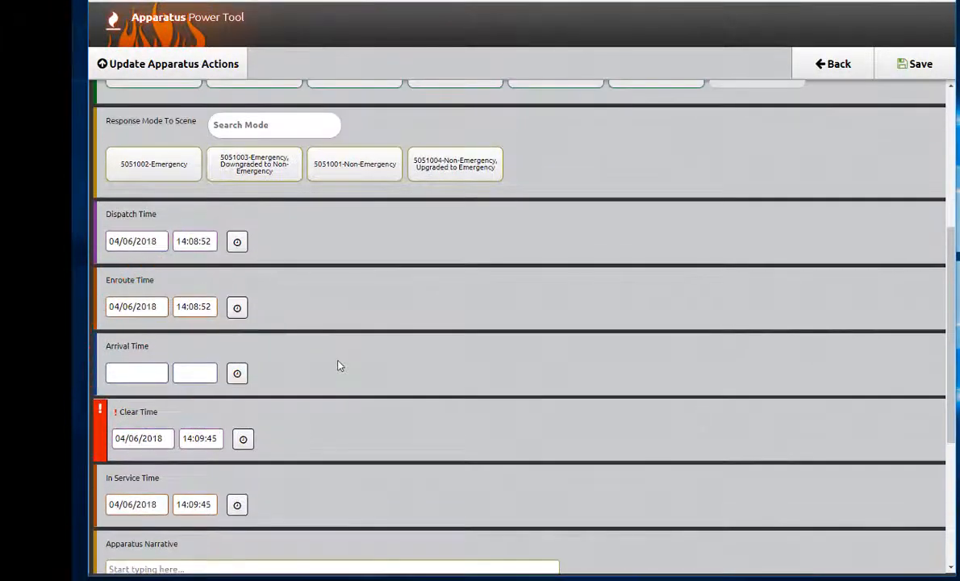
{"action": "scroll", "coordinate": [340, 366], "scroll_direction": "up", "scroll_amount": 3}
{"action": "scroll", "coordinate": [339, 365], "scroll_direction": "up", "scroll_amount": 3}
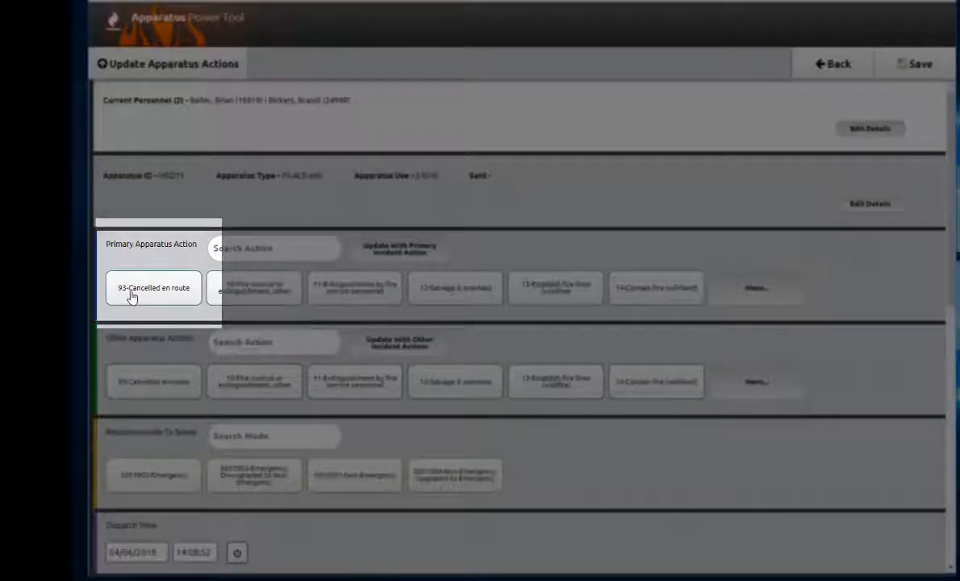
{"action": "left_click", "coordinate": [132, 296]}
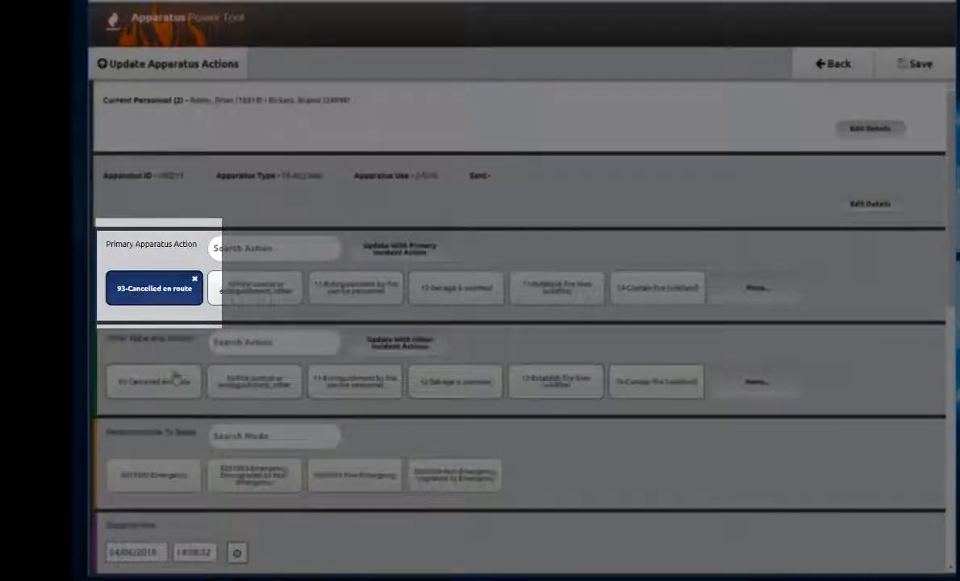
{"action": "scroll", "coordinate": [193, 387], "scroll_direction": "down", "scroll_amount": 5}
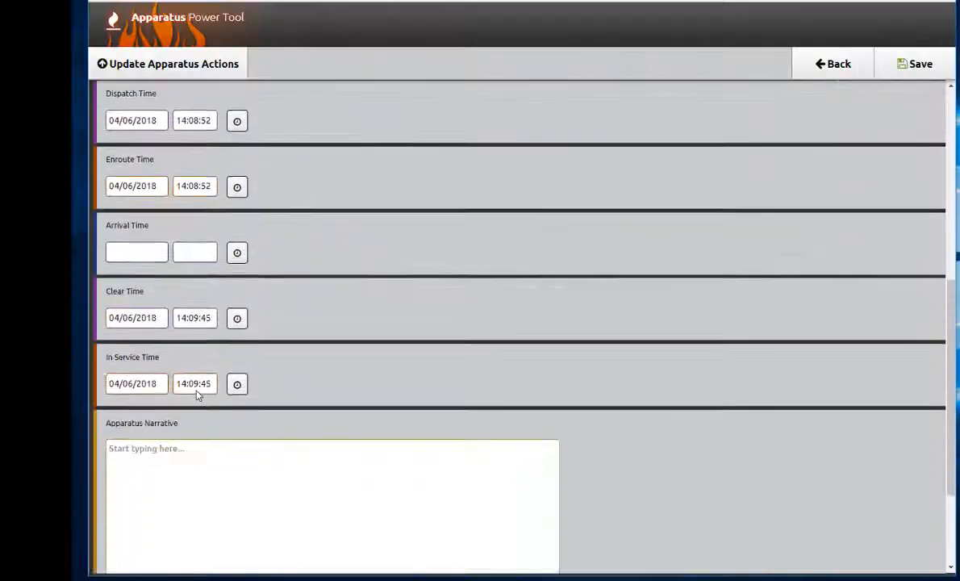
{"action": "scroll", "coordinate": [198, 393], "scroll_direction": "up", "scroll_amount": 5}
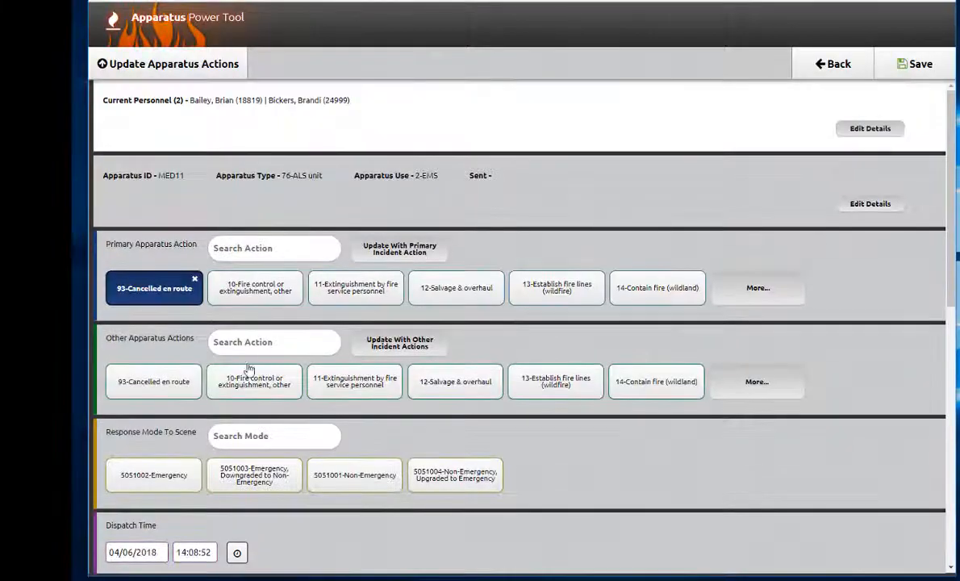
{"action": "left_click", "coordinate": [897, 71]}
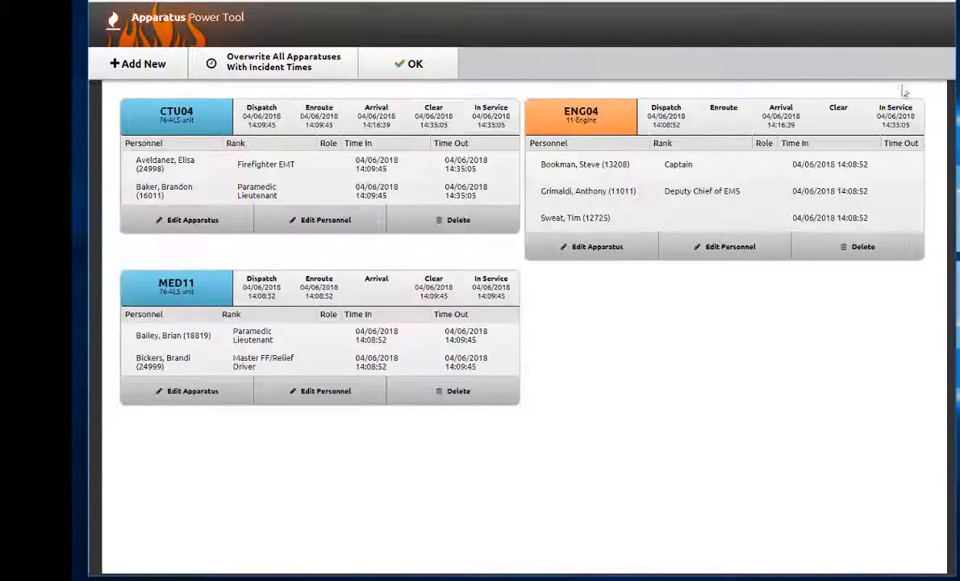
Step: Close the Apparatus Power Tool and advance to the Property page
{"action": "left_click", "coordinate": [380, 72]}
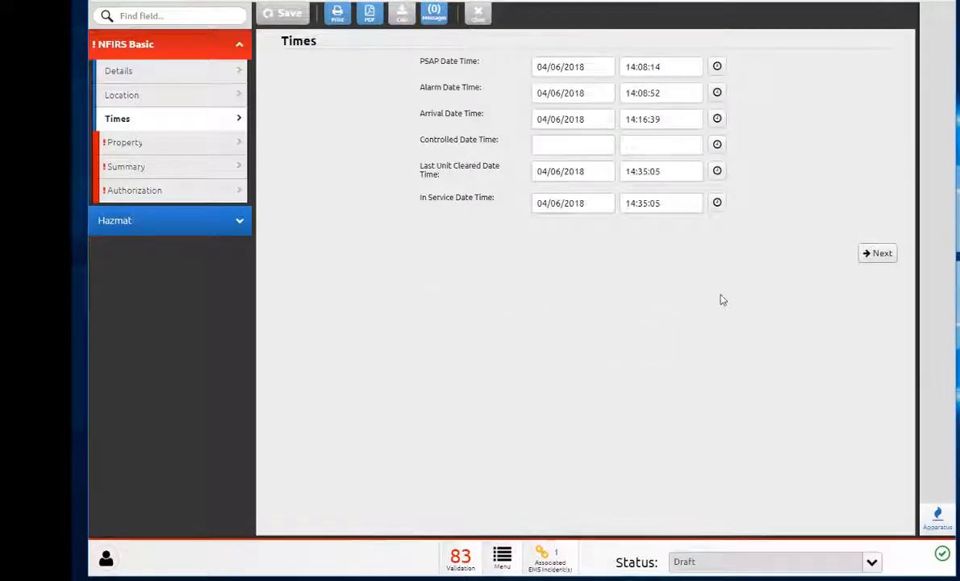
{"action": "left_click", "coordinate": [877, 254]}
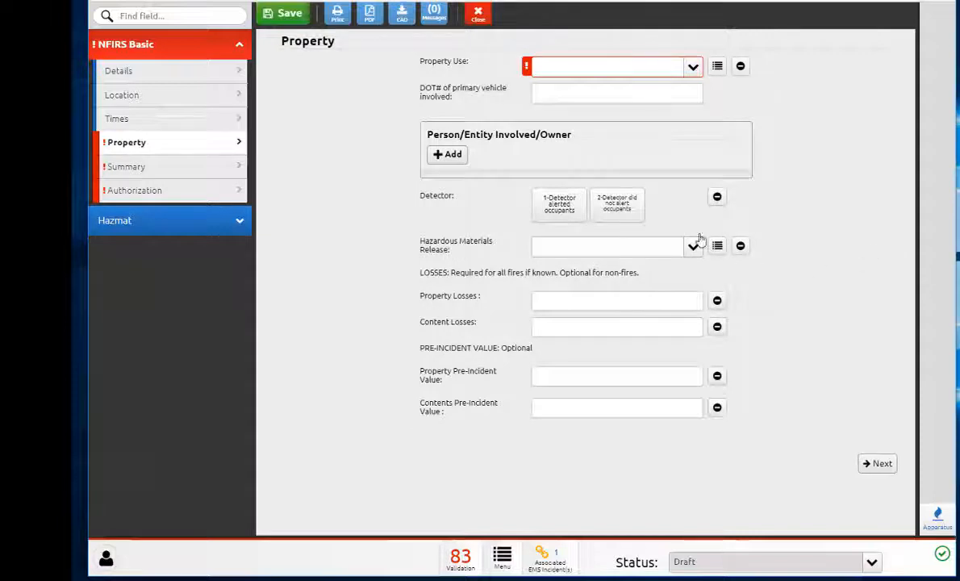
Step: Search Property Use for 419 and pick 419-1 or 2 family dwelling (ie house)
{"action": "left_click", "coordinate": [577, 74]}
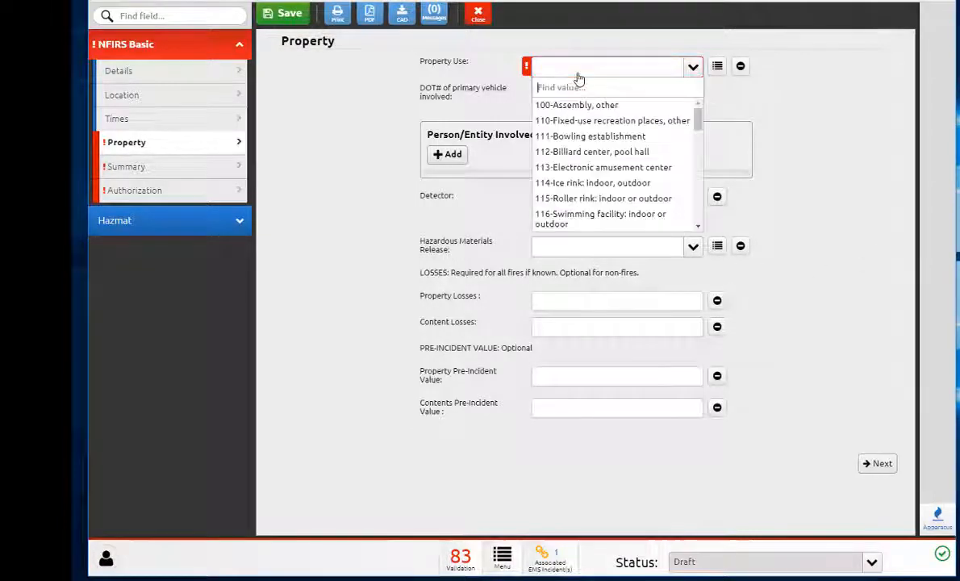
{"action": "type", "text": "419"}
{"action": "key", "text": "Tab"}
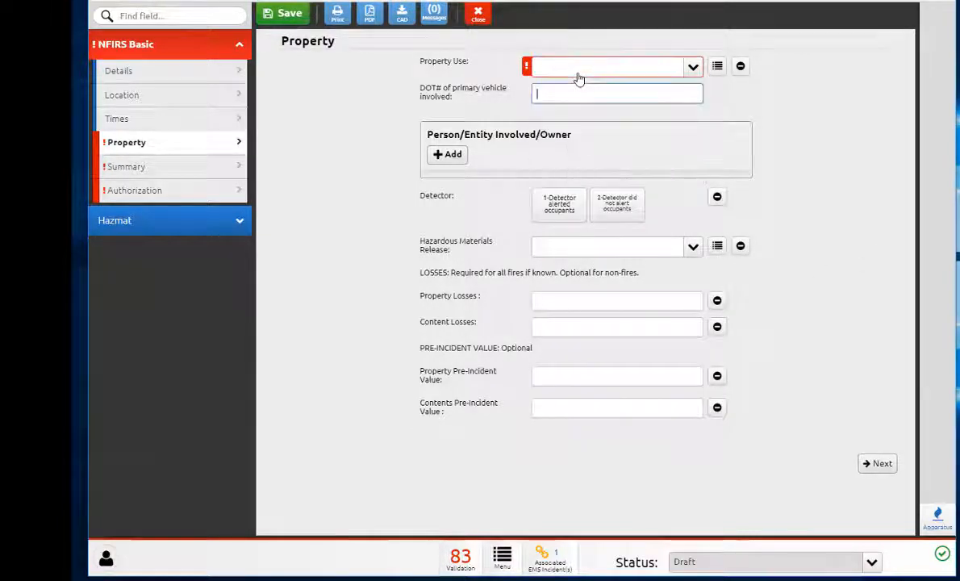
{"action": "left_click", "coordinate": [579, 76]}
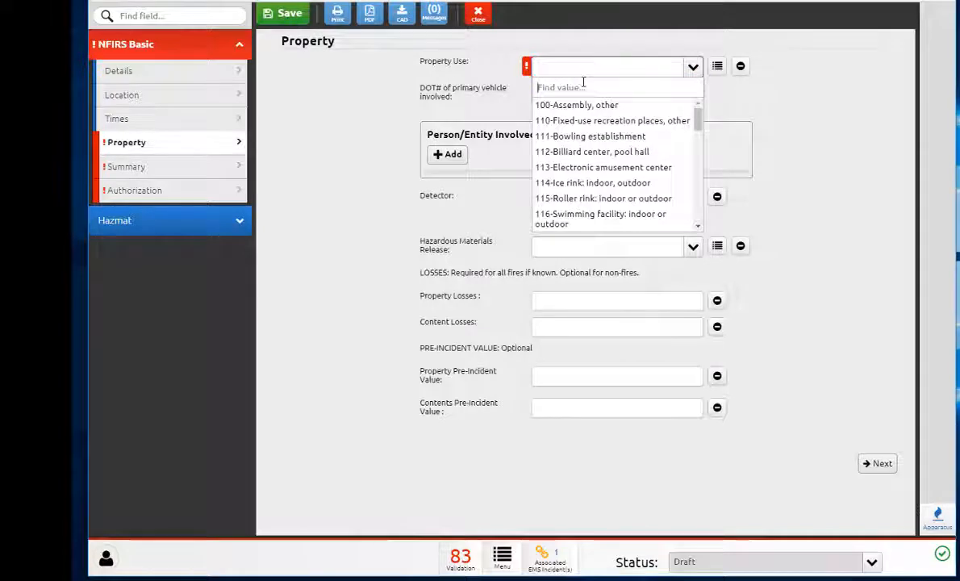
{"action": "type", "text": "419"}
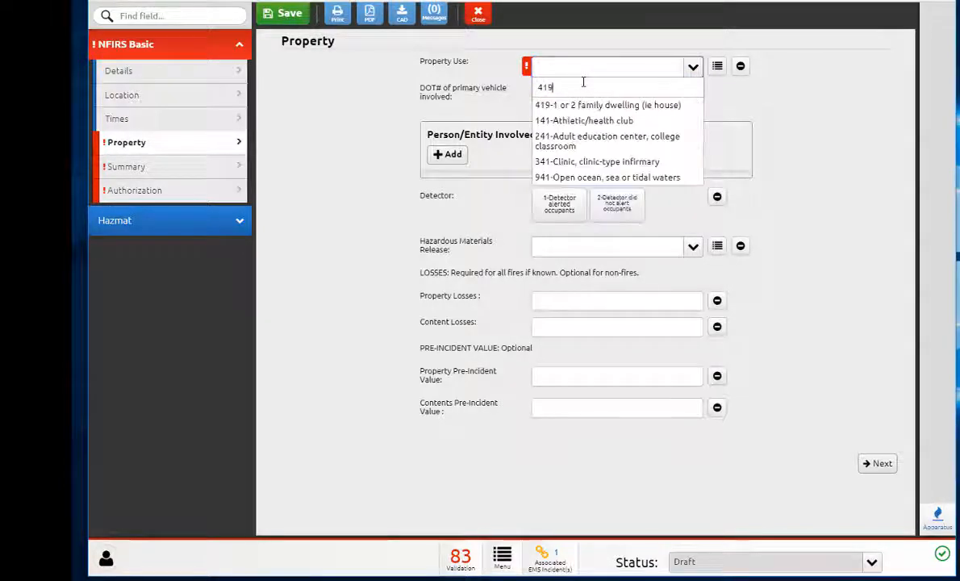
{"action": "left_click", "coordinate": [585, 103]}
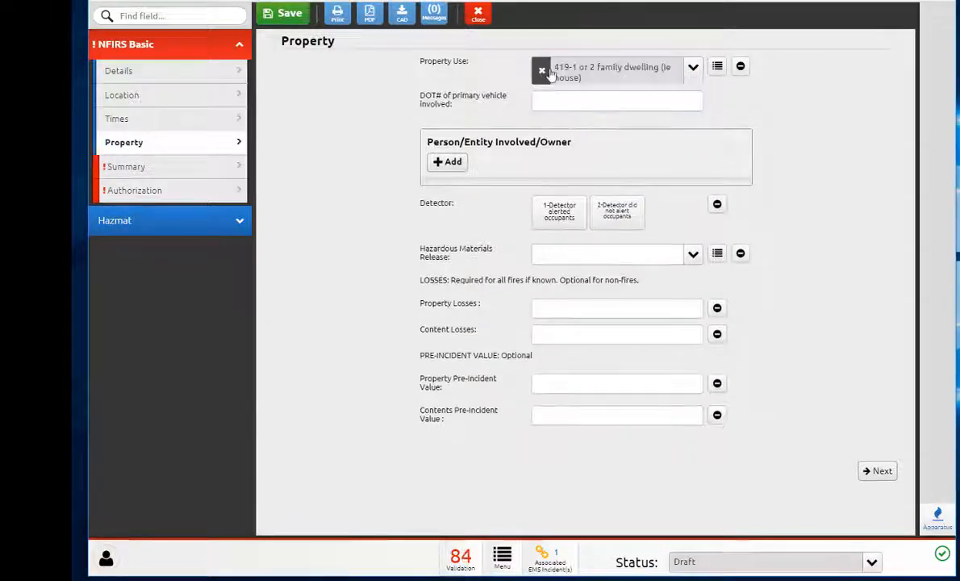
Step: Clear Property Use and set it to 429-Multifamily dwelling (ie apt) by searching apt
{"action": "left_click", "coordinate": [549, 74]}
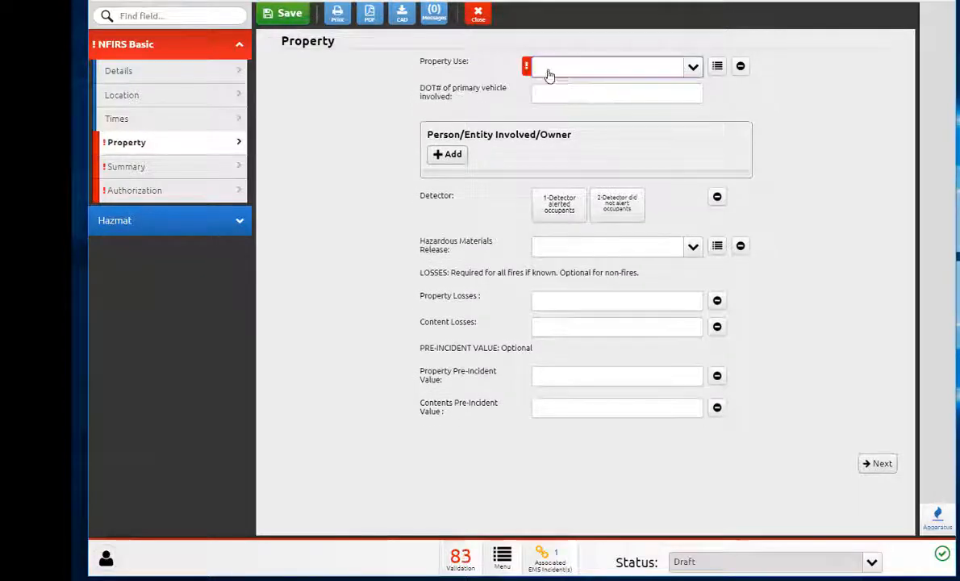
{"action": "left_click", "coordinate": [563, 73]}
{"action": "type", "text": "apt"}
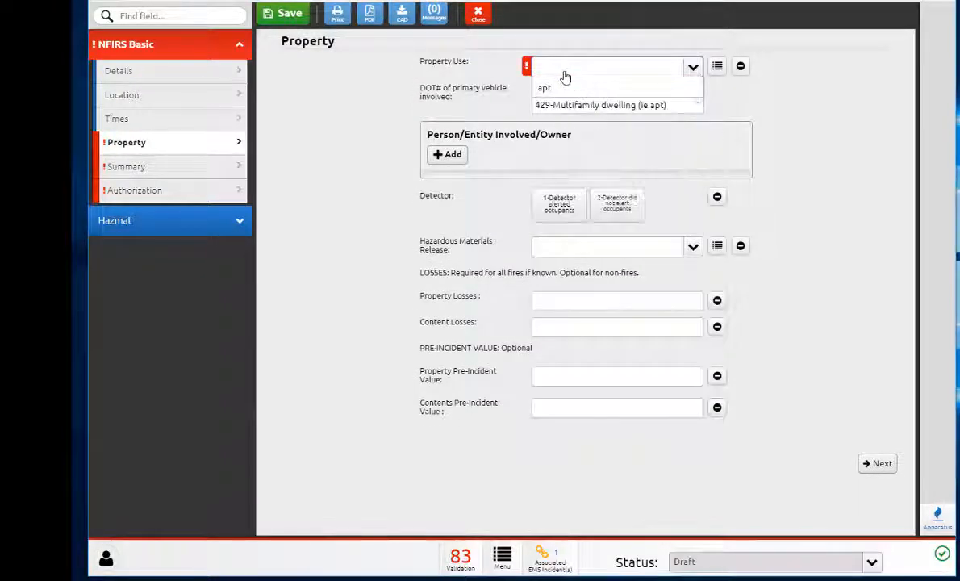
{"action": "left_click", "coordinate": [623, 107]}
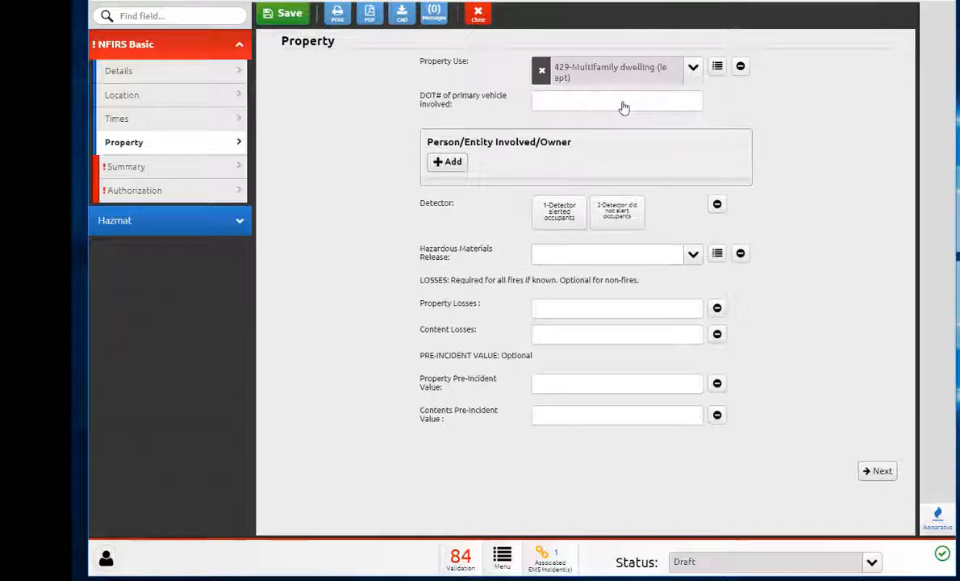
Step: Search the Property Use value list for fire and pick 888-Fire station
{"action": "left_click", "coordinate": [716, 68]}
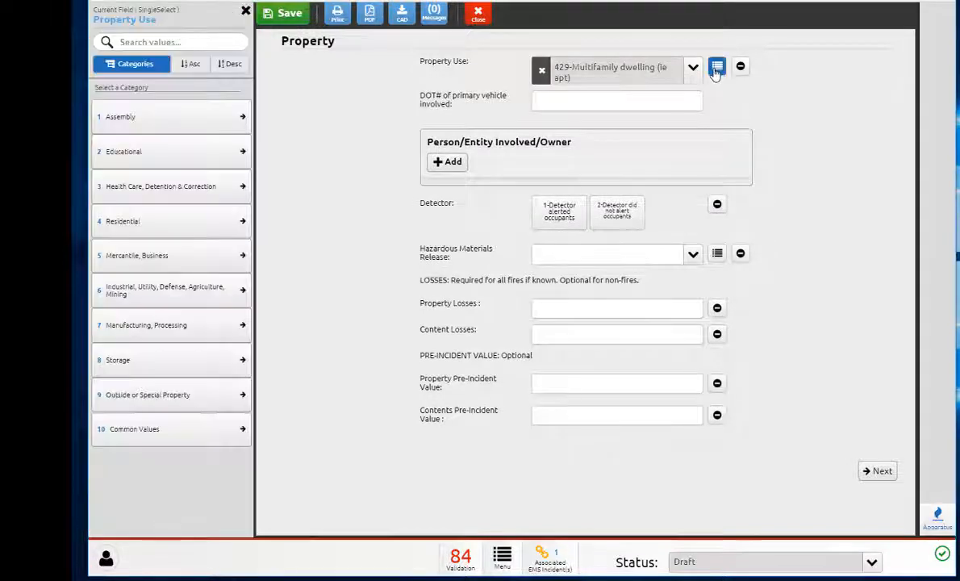
{"action": "left_click", "coordinate": [138, 43]}
{"action": "type", "text": "fire"}
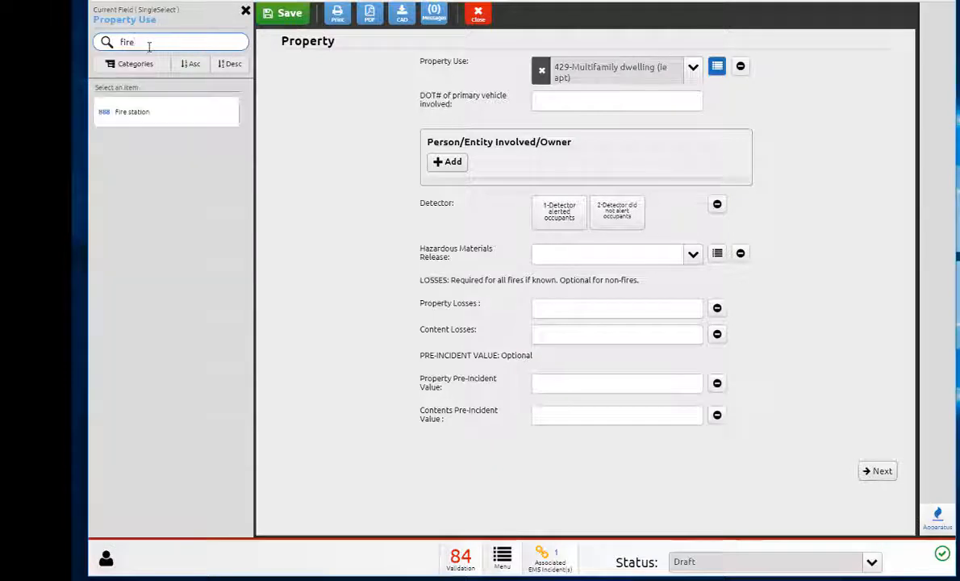
{"action": "left_click", "coordinate": [138, 107]}
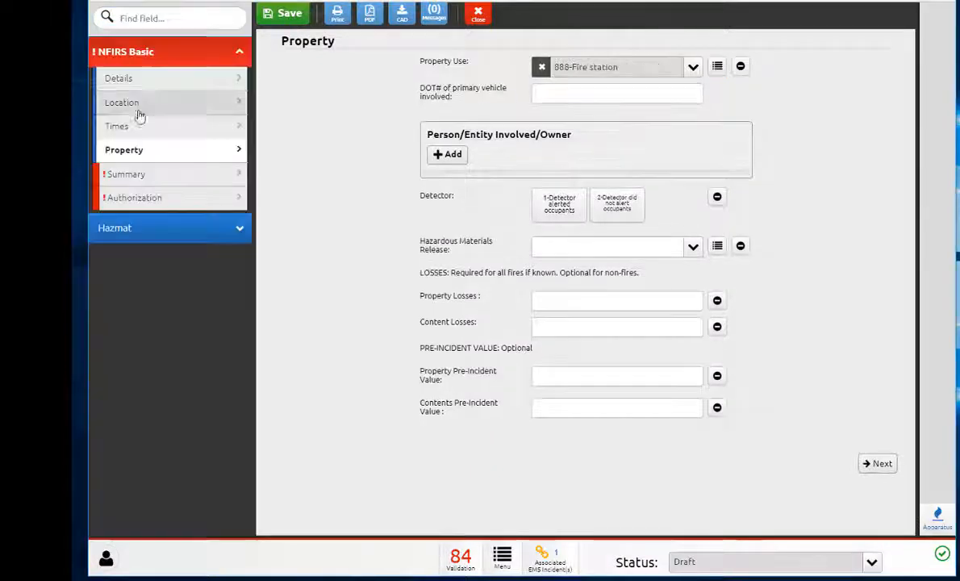
Step: Clear Property Use and set it to 419-1 or 2 family dwelling (ie house) by searching 419
{"action": "left_click", "coordinate": [541, 67]}
{"action": "left_click", "coordinate": [543, 71]}
{"action": "type", "text": "419"}
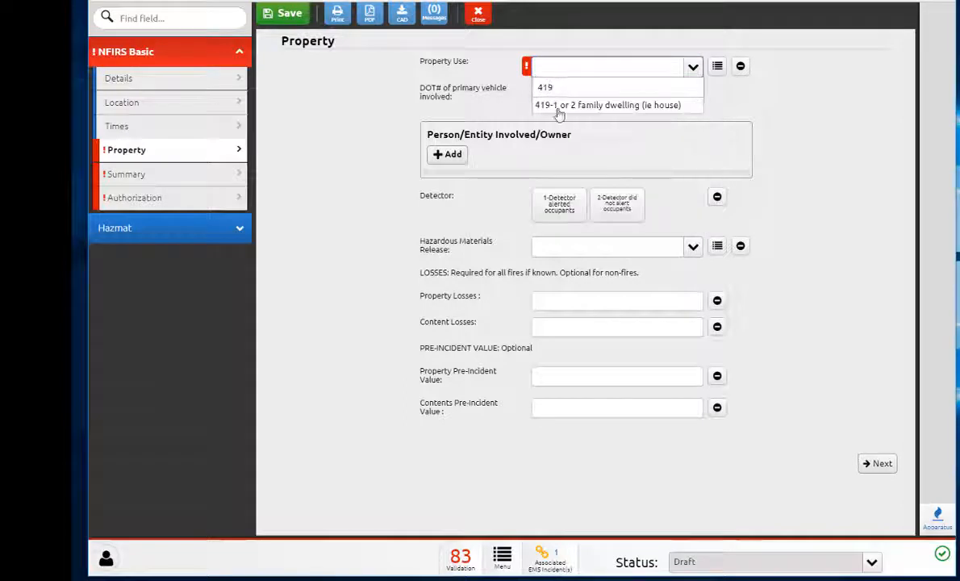
{"action": "left_click", "coordinate": [558, 105]}
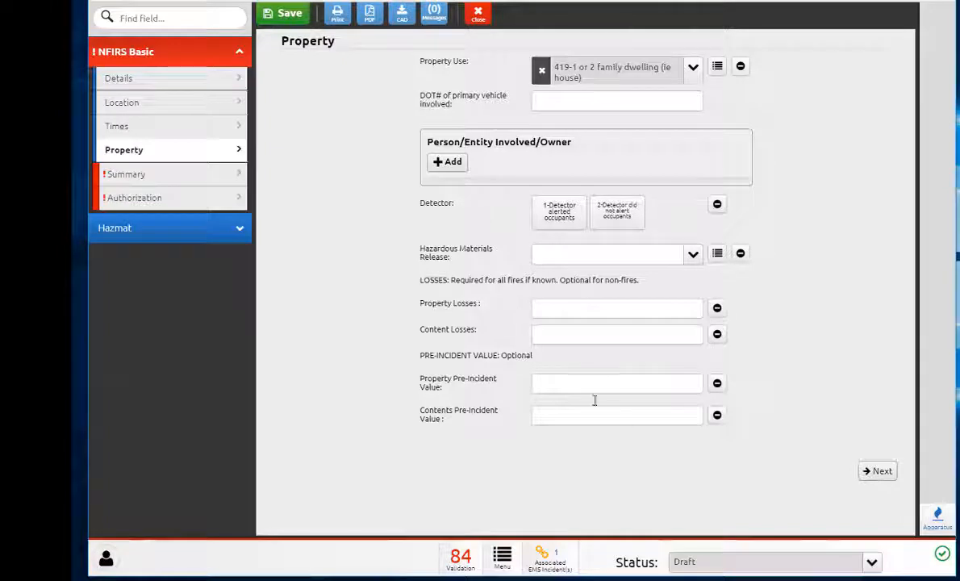
Step: Advance to the Summary page and enter the Primary Narrative "This is what we did..."
{"action": "left_click", "coordinate": [876, 471]}
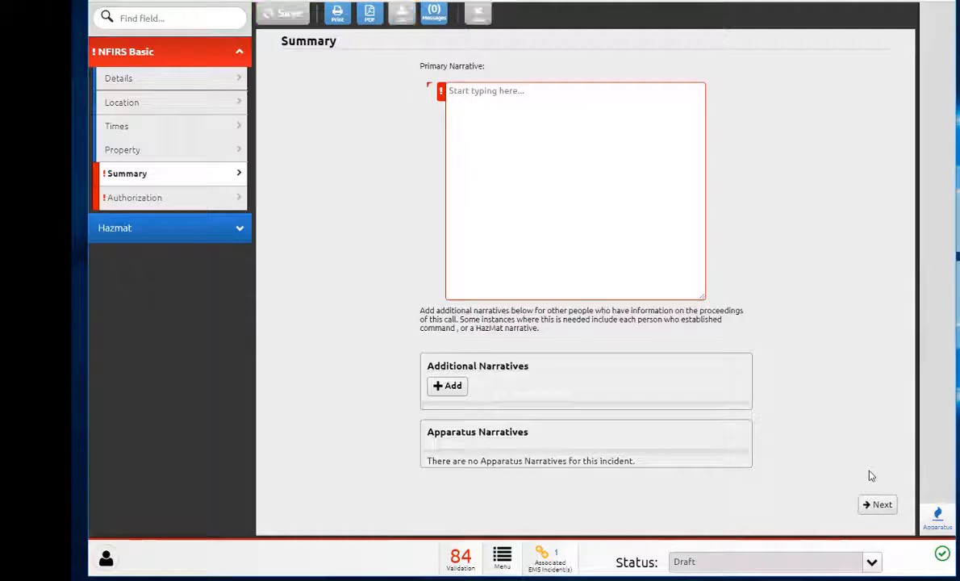
{"action": "left_click", "coordinate": [517, 158]}
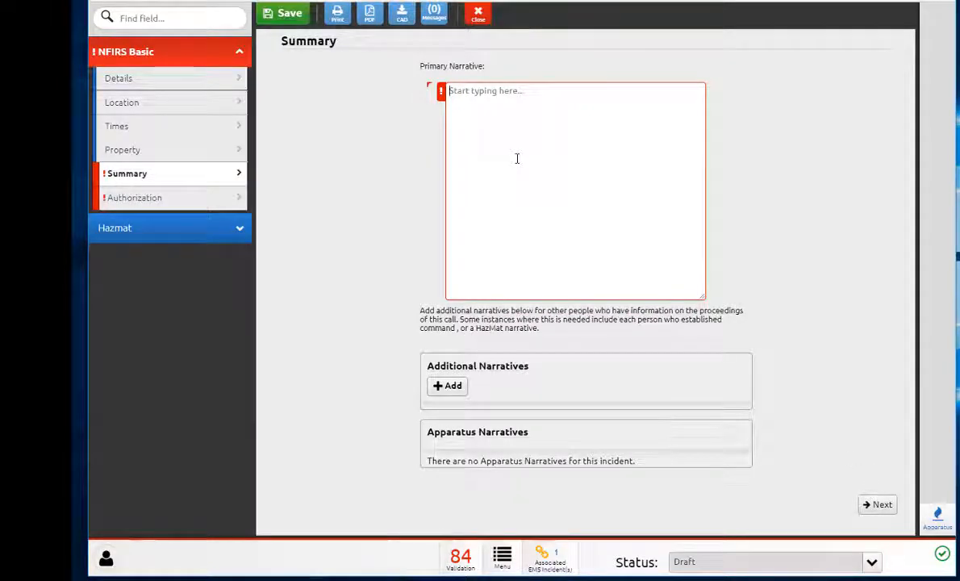
{"action": "type", "text": "This is what w"}
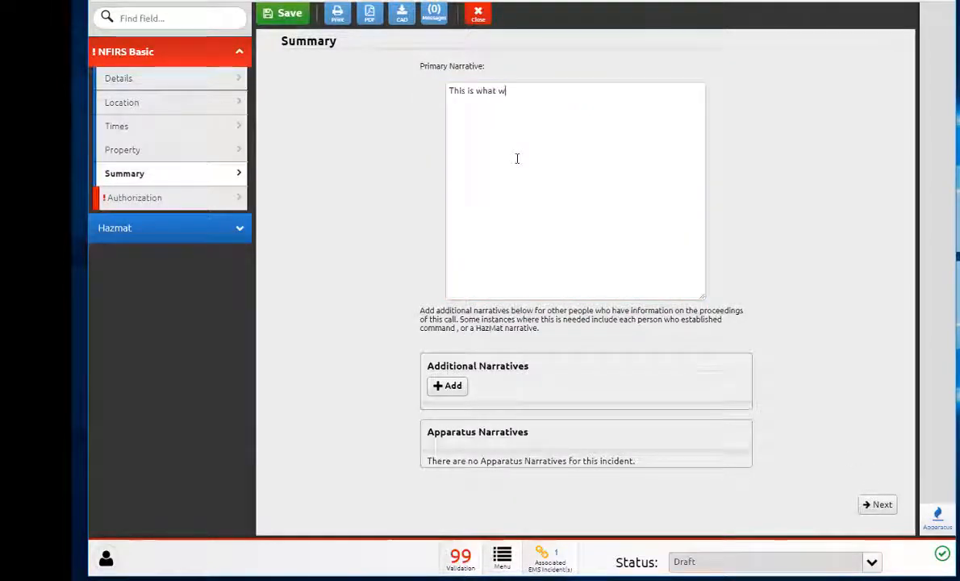
{"action": "type", "text": "e did..."}
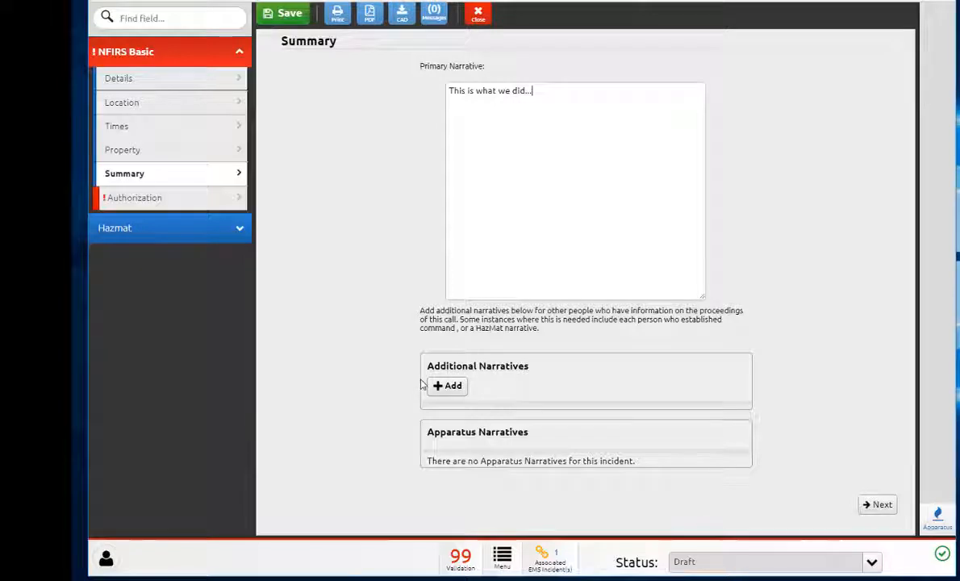
Step: Add an additional narrative reading "Batt 1 assumed command and ..." and lock it
{"action": "left_click", "coordinate": [445, 386]}
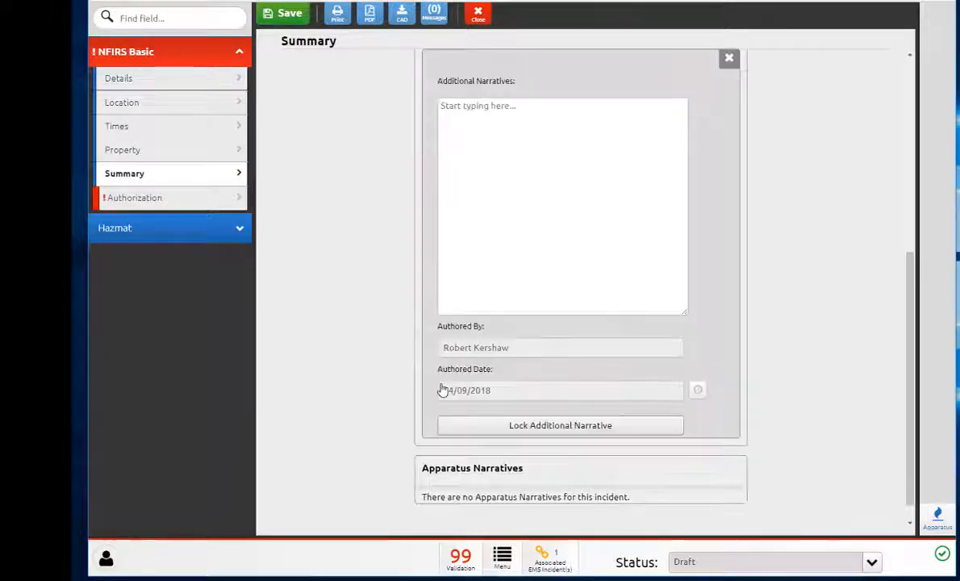
{"action": "type", "text": "Bat"}
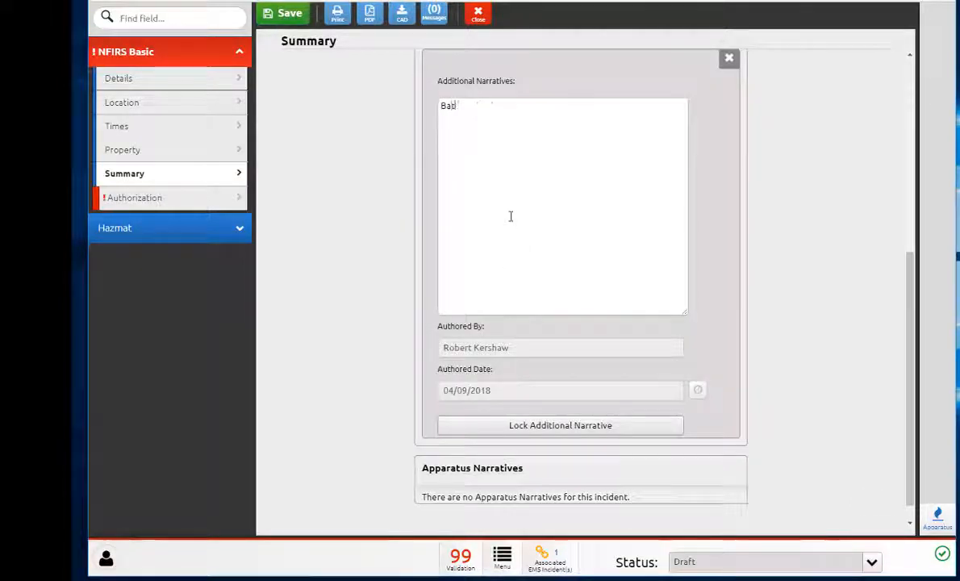
{"action": "type", "text": "t 1 assume"}
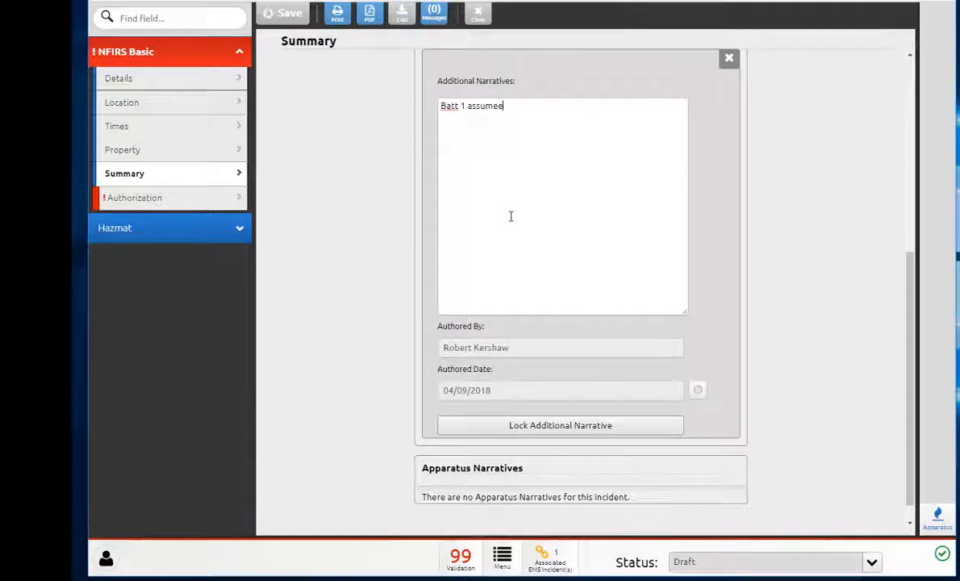
{"action": "type", "text": "d command and"}
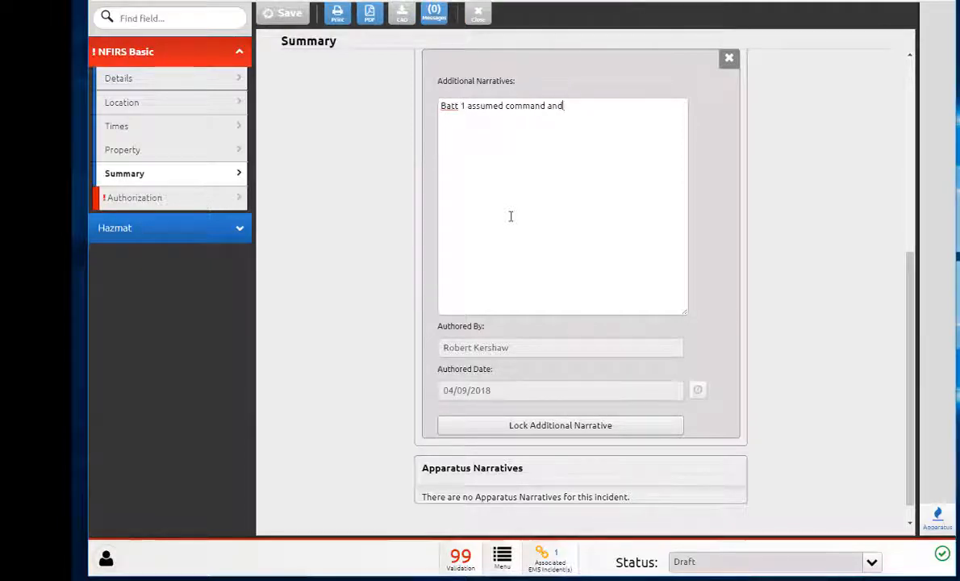
{"action": "type", "text": " ..."}
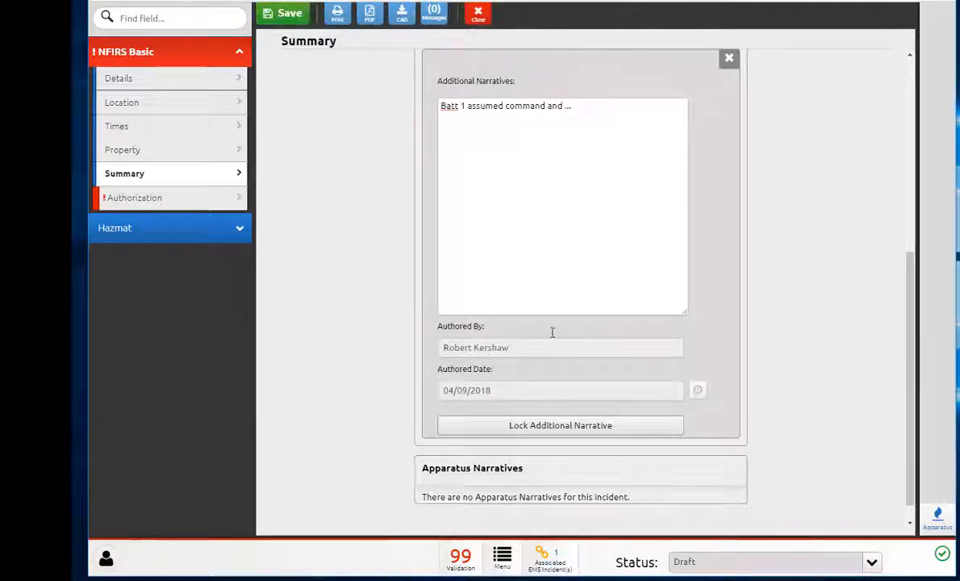
{"action": "left_click", "coordinate": [526, 427]}
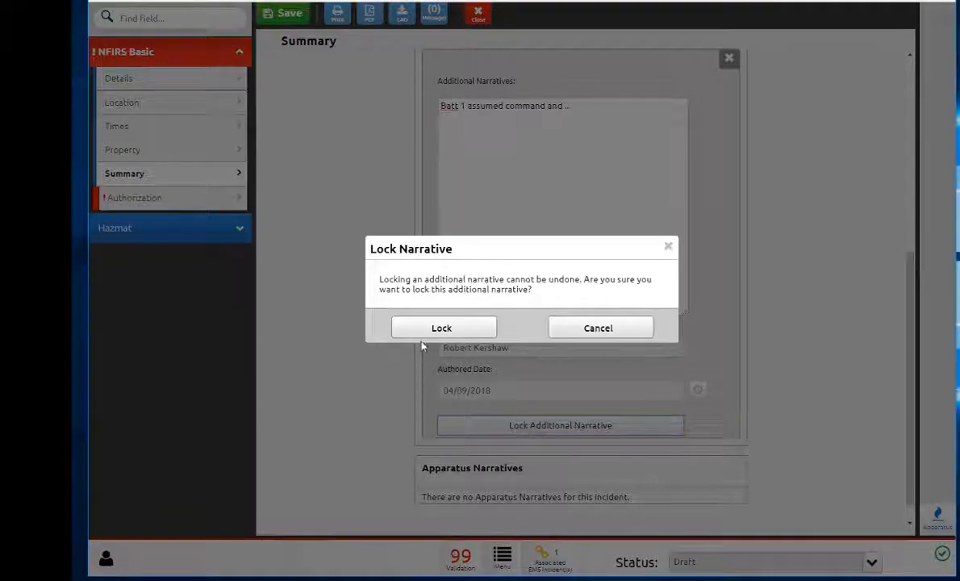
{"action": "left_click", "coordinate": [407, 325]}
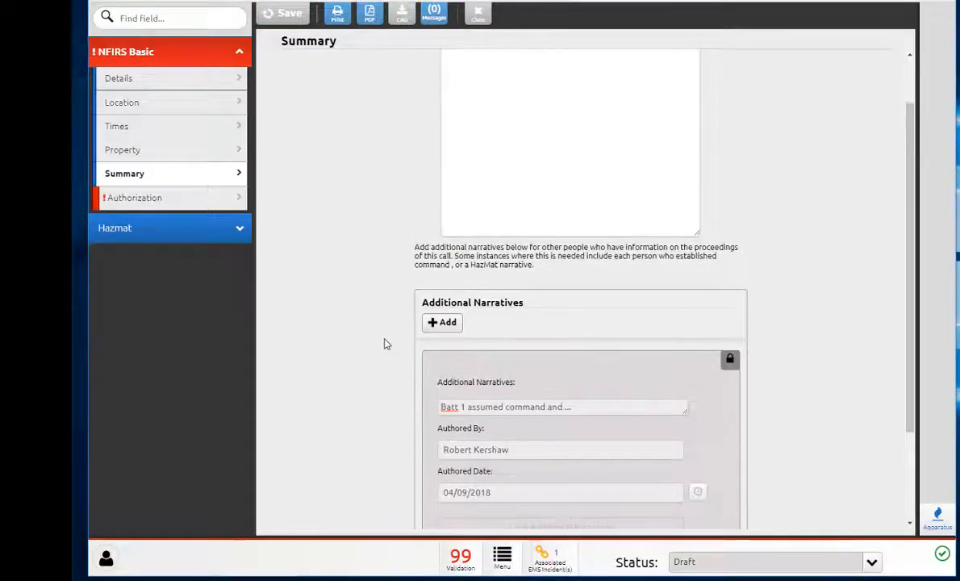
Step: Advance to the Authorization page
{"action": "scroll", "coordinate": [385, 339], "scroll_direction": "up", "scroll_amount": 1}
{"action": "scroll", "coordinate": [386, 338], "scroll_direction": "down", "scroll_amount": 3}
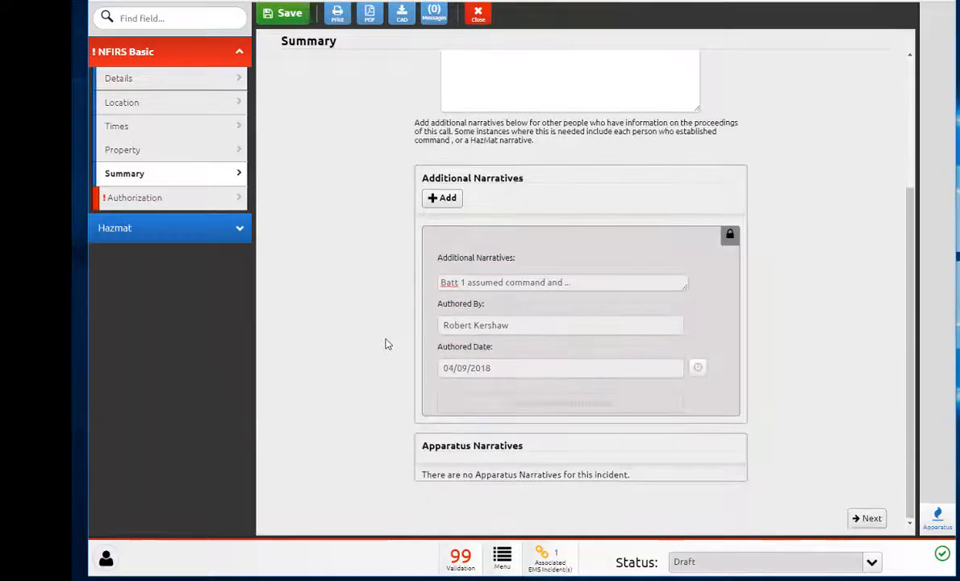
{"action": "scroll", "coordinate": [386, 339], "scroll_direction": "up", "scroll_amount": 3}
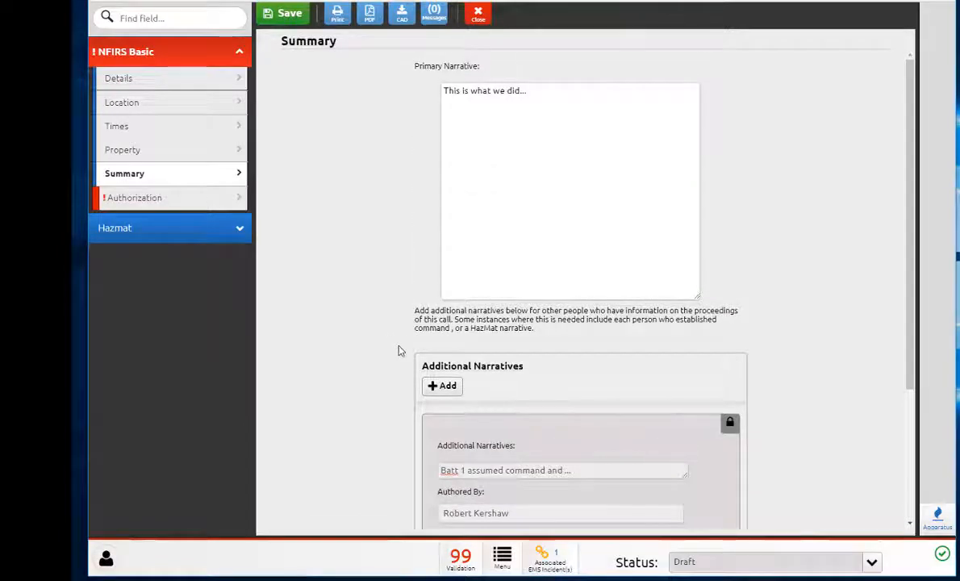
{"action": "scroll", "coordinate": [737, 406], "scroll_direction": "down", "scroll_amount": 3}
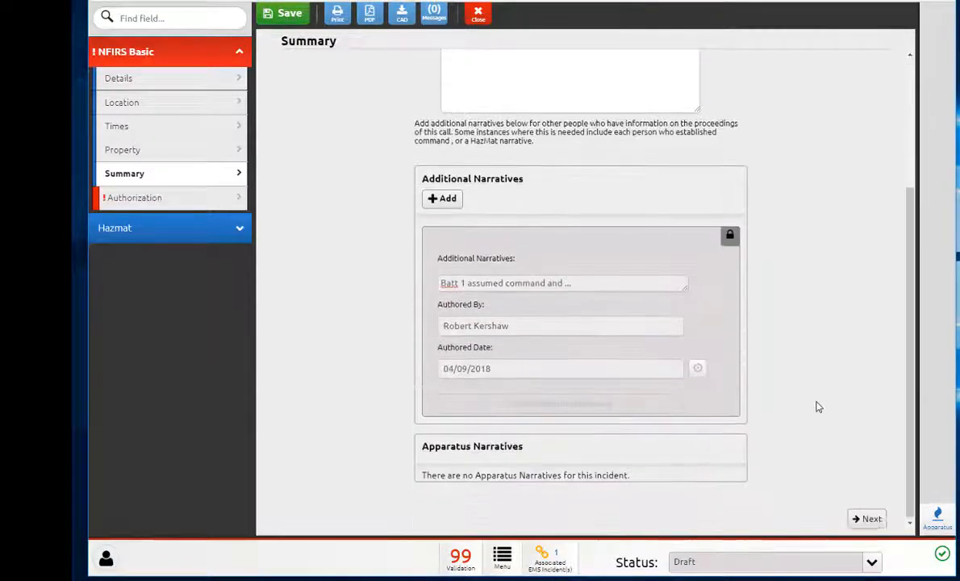
{"action": "left_click", "coordinate": [867, 517]}
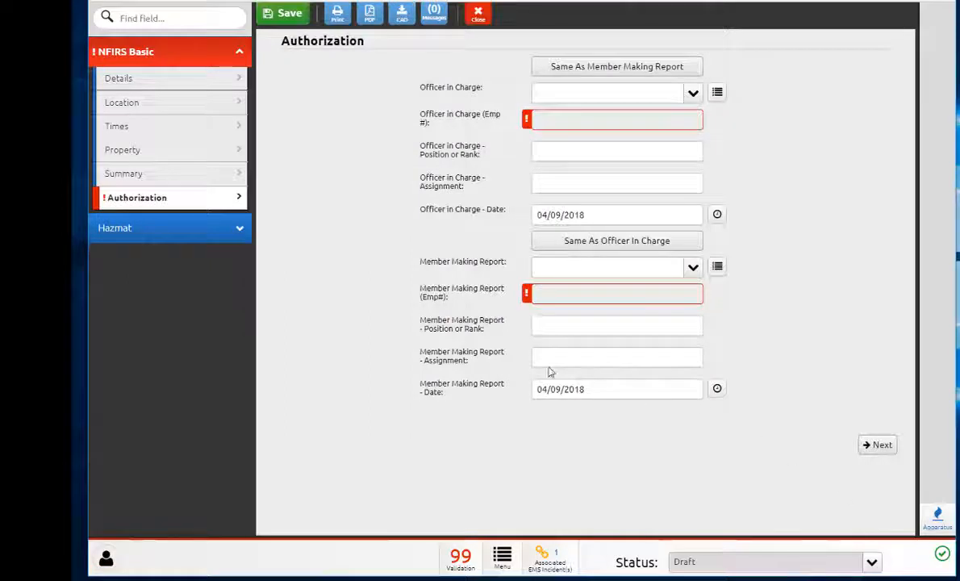
Step: Set Officer in Charge by searching ker and picking the employee, then copy the officer to Member Making Report
{"action": "left_click", "coordinate": [605, 97]}
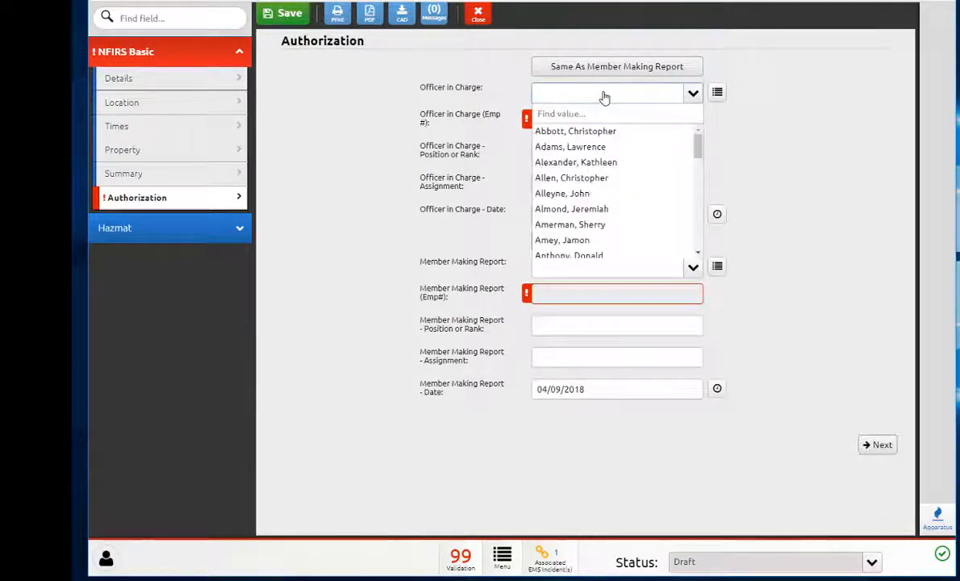
{"action": "type", "text": "ker"}
{"action": "left_click", "coordinate": [593, 131]}
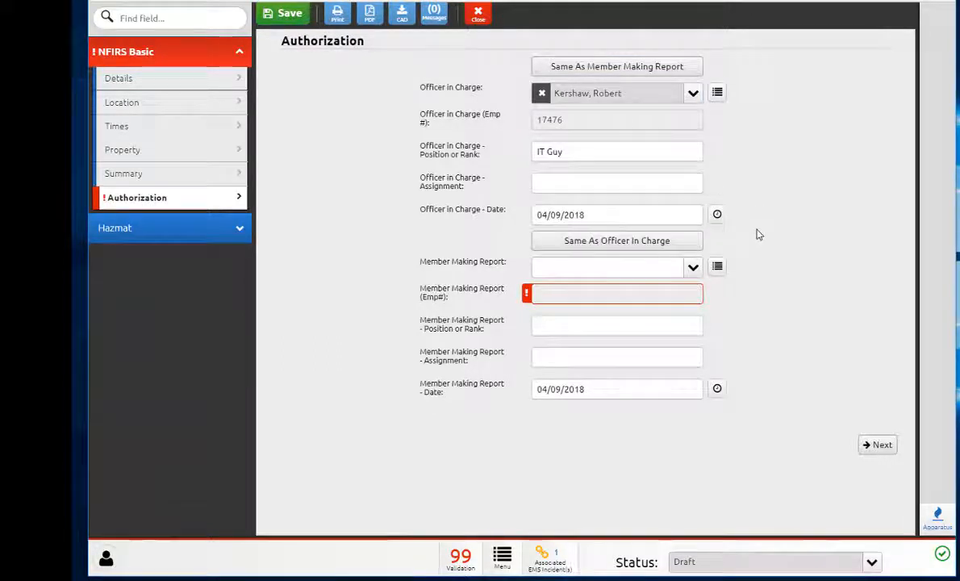
{"action": "left_click", "coordinate": [626, 244]}
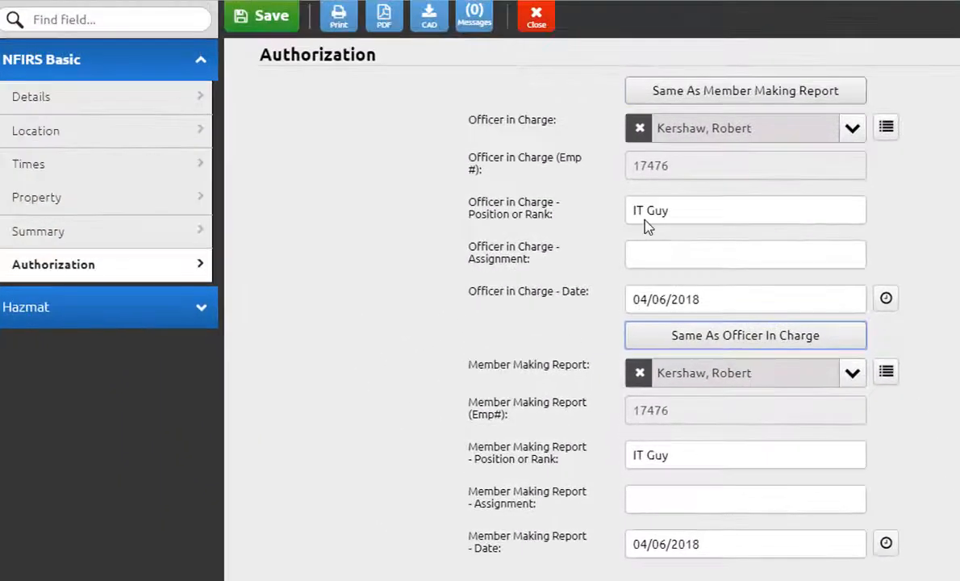
Step: Close the incident report and mark it as Finished
{"action": "left_click", "coordinate": [532, 18]}
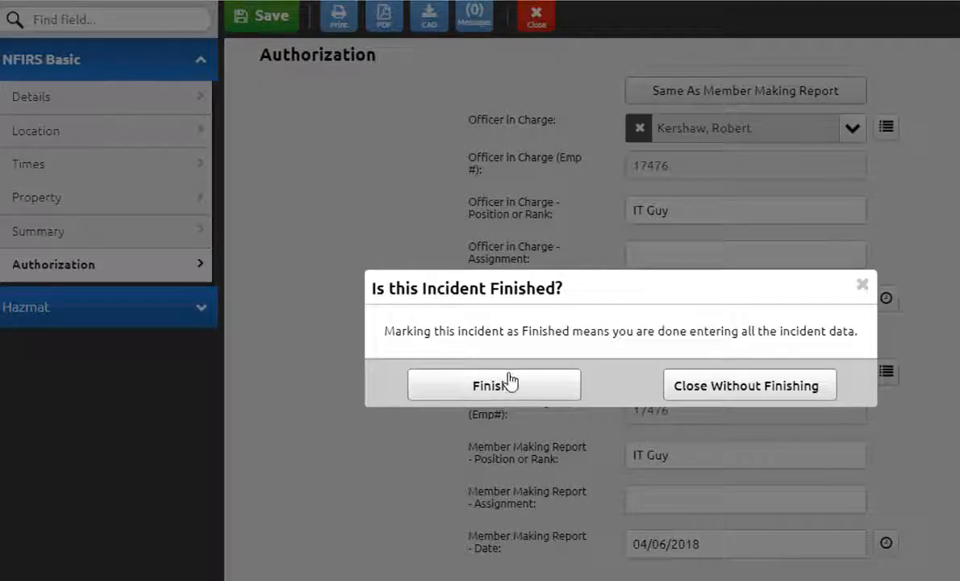
{"action": "left_click", "coordinate": [533, 393]}
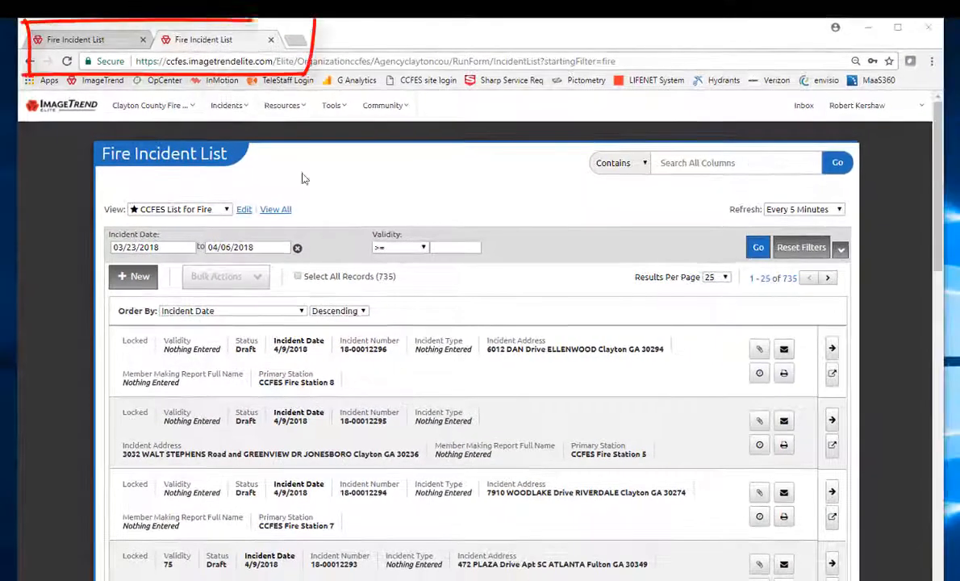
Step: Close the duplicate Fire Incident List tab and scroll through the incident list
{"action": "left_click", "coordinate": [272, 40]}
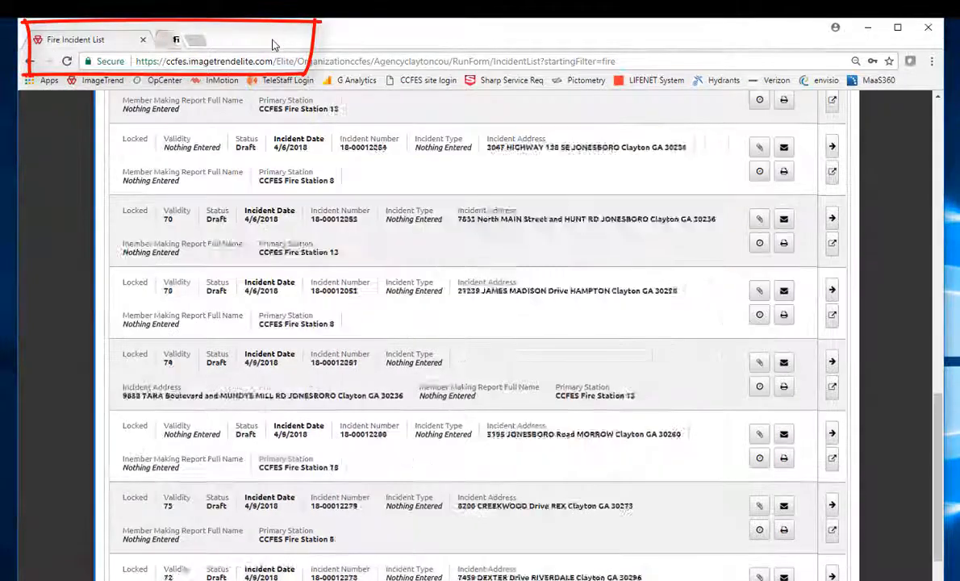
{"action": "scroll", "coordinate": [405, 440], "scroll_direction": "up", "scroll_amount": 15}
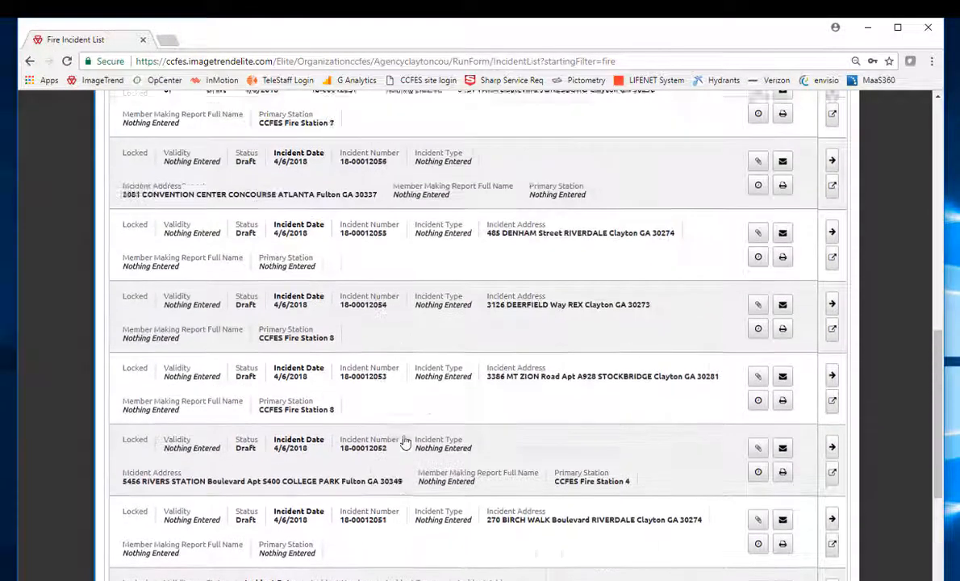
{"action": "scroll", "coordinate": [405, 441], "scroll_direction": "up", "scroll_amount": 2}
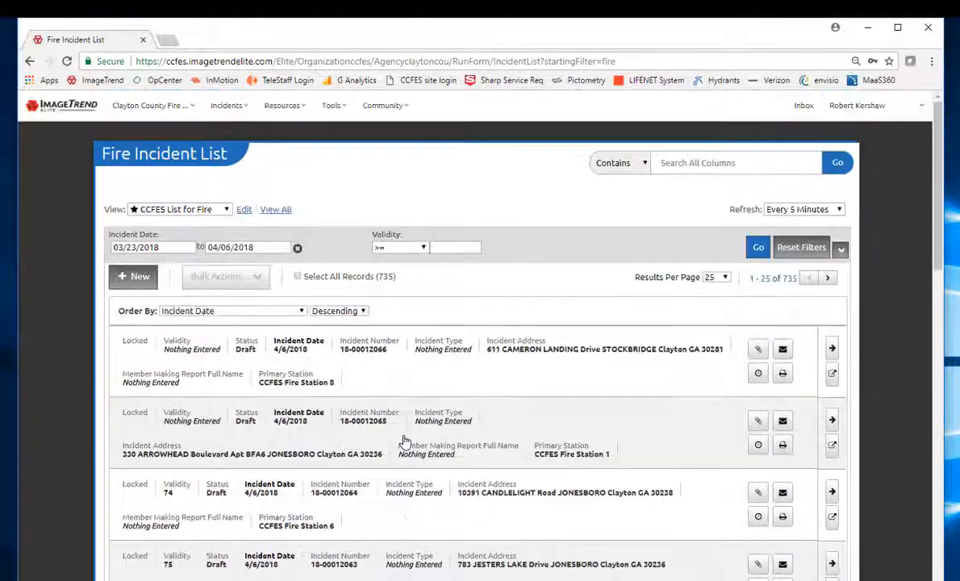
{"action": "scroll", "coordinate": [405, 441], "scroll_direction": "down", "scroll_amount": 2}
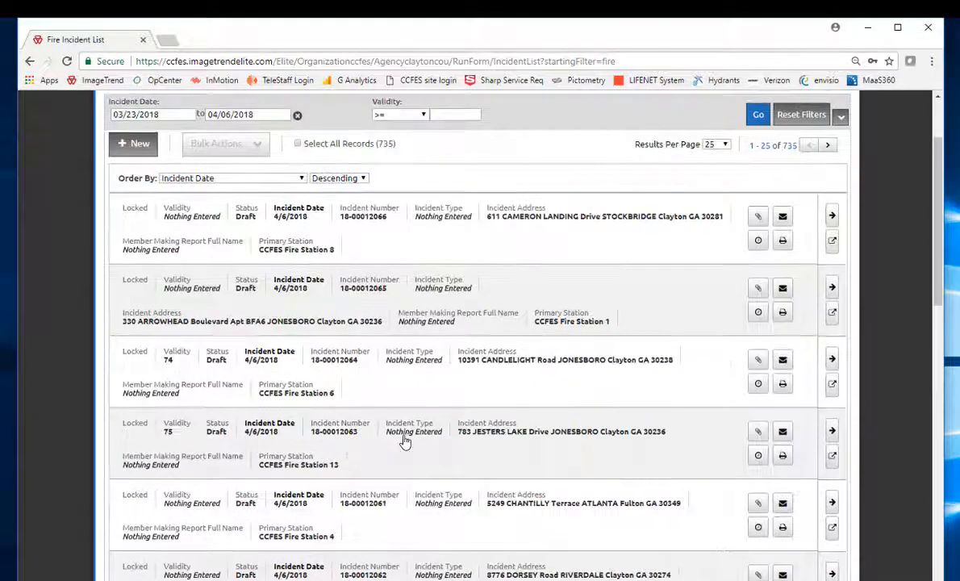